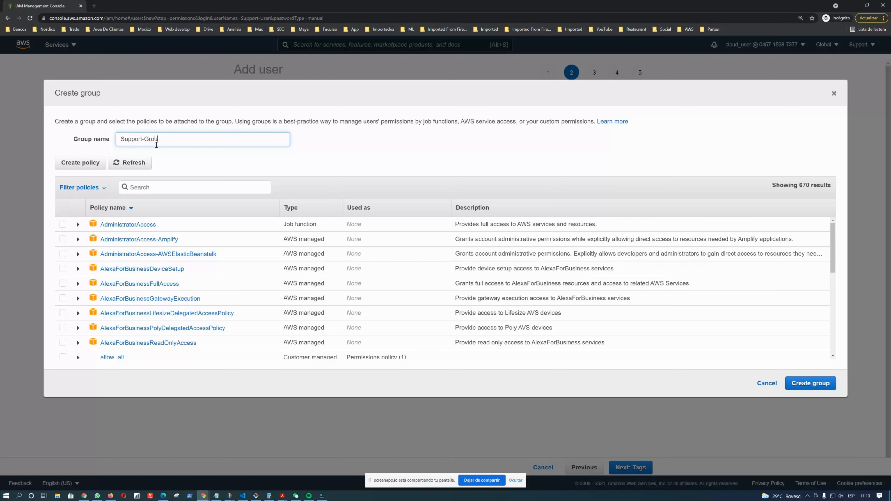
Create the Support-Group group so it is selected for the new user
key(alt+Tab)
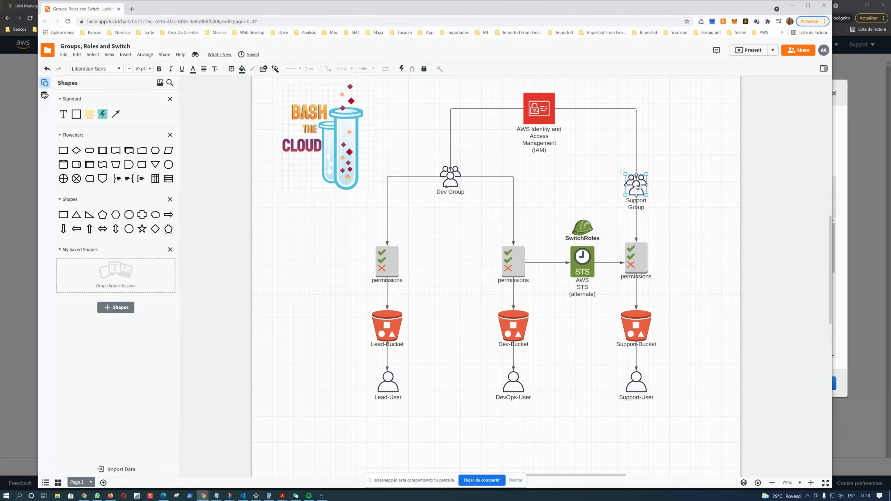
key(alt+Tab)
click(820, 382)
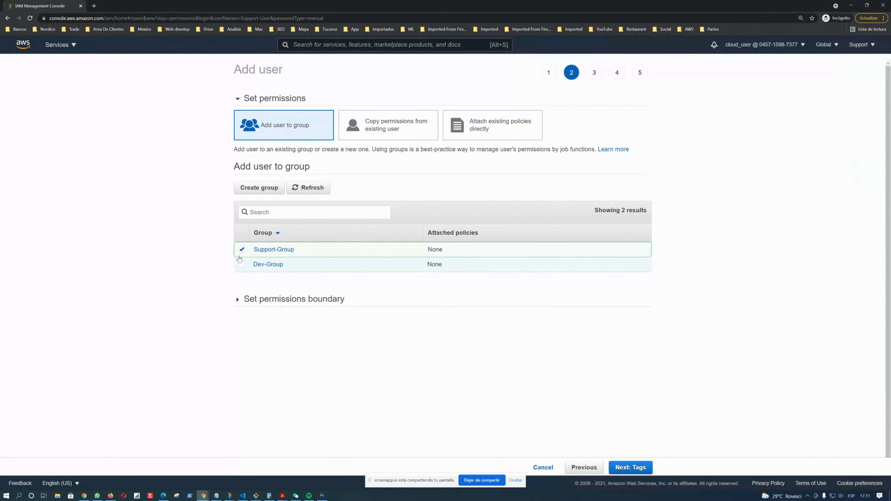
Skip tags, review the details and create the Support-User user
click(632, 467)
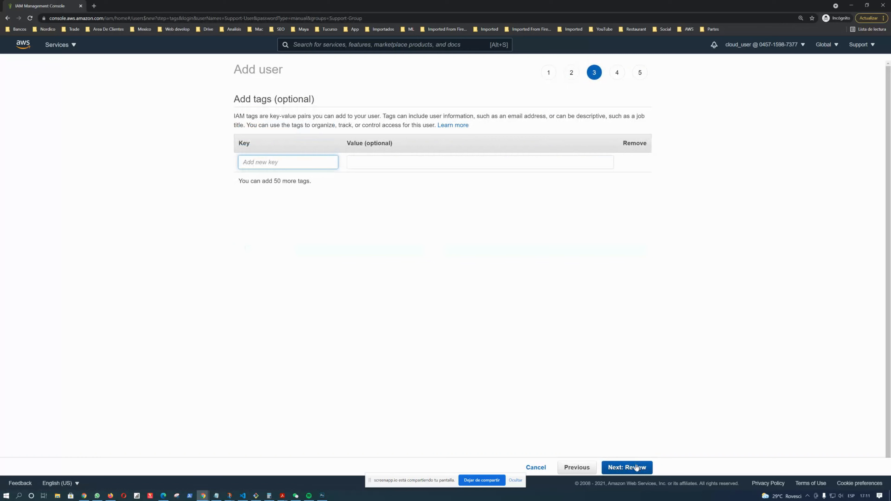
click(636, 469)
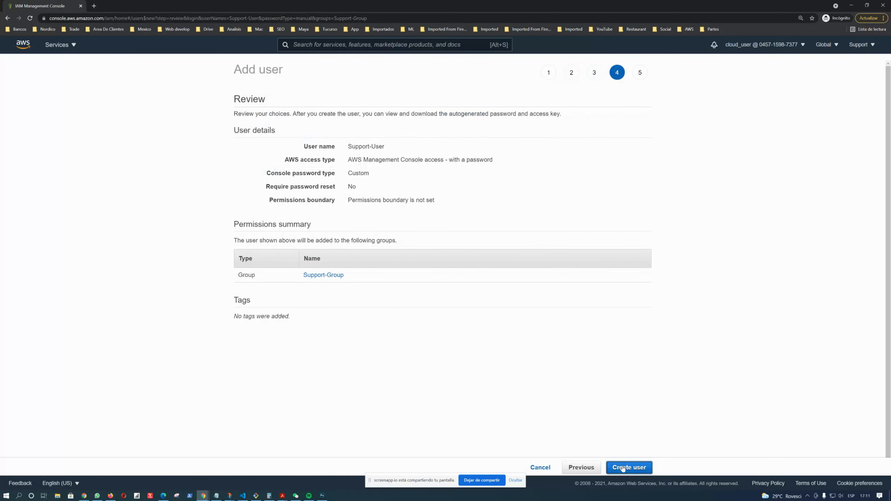
click(634, 469)
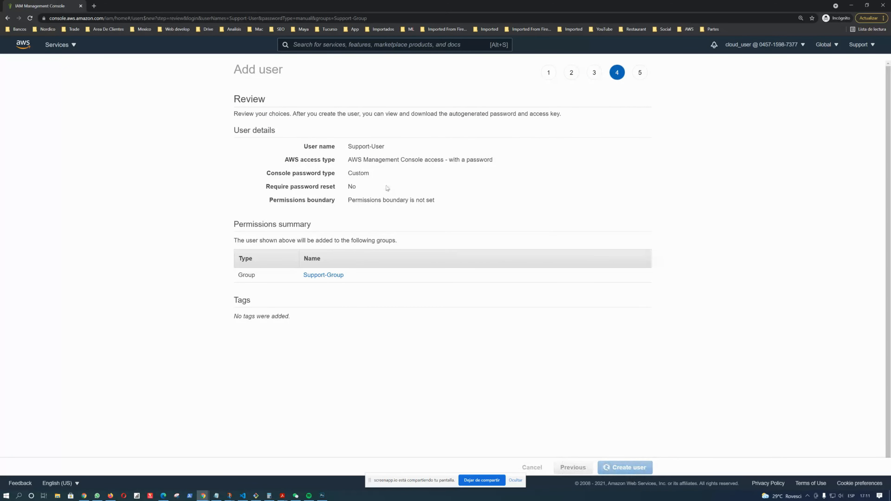
click(637, 468)
Open the S3 service console from the services list
key(alt+Tab)
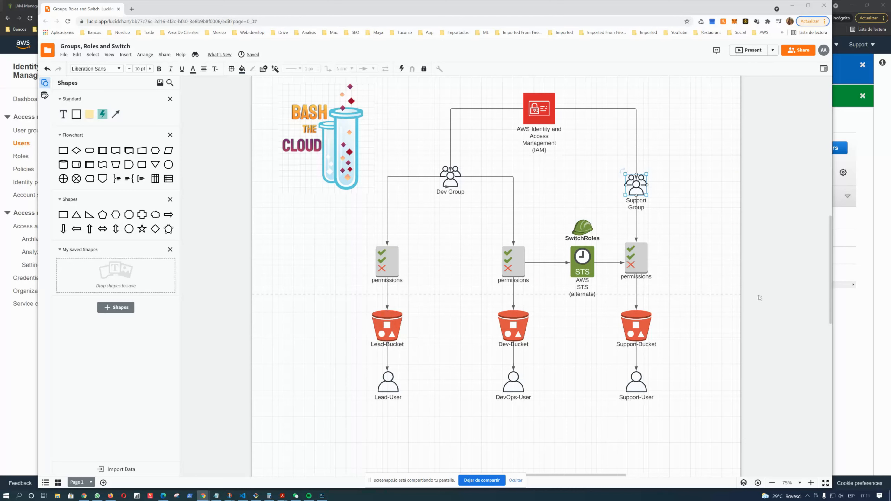
click(843, 338)
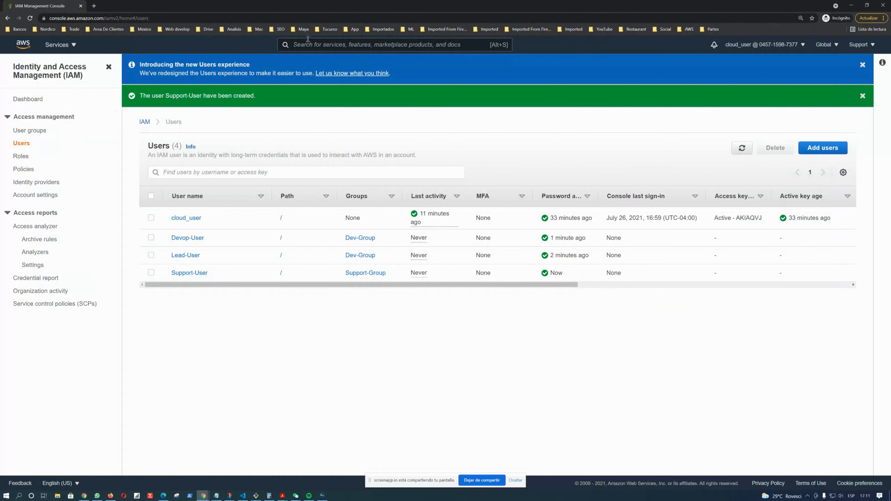
click(74, 47)
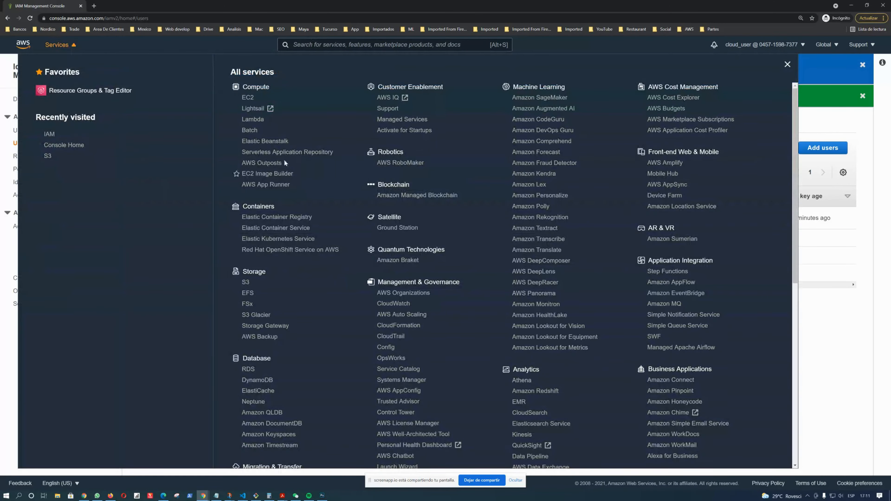
scroll(292, 224, down, 1)
scroll(292, 224, down, 3)
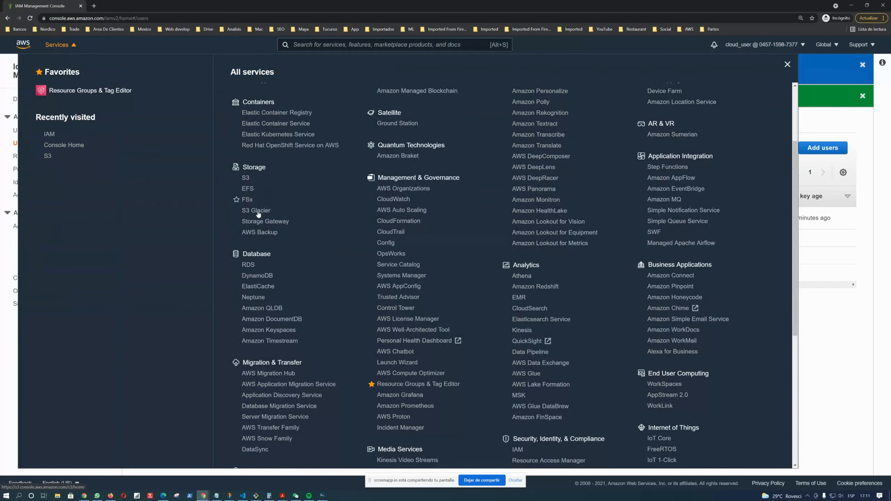
click(246, 178)
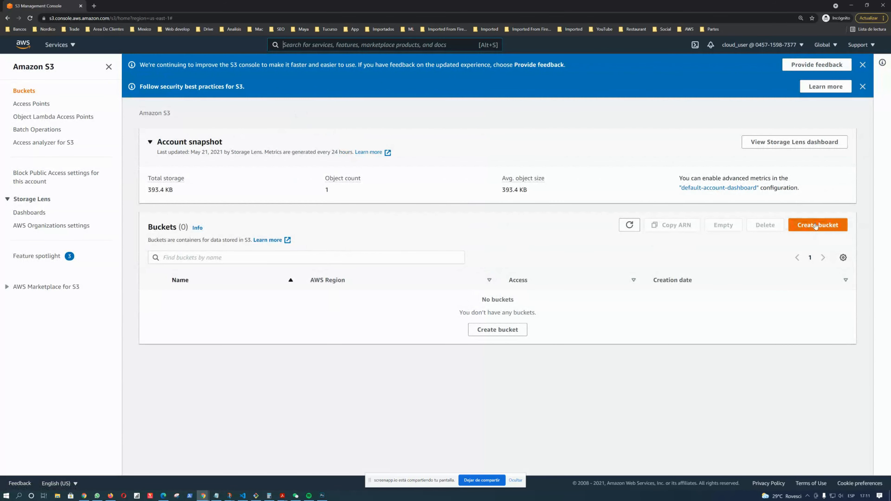
Start creating a new S3 bucket
key(alt+Tab)
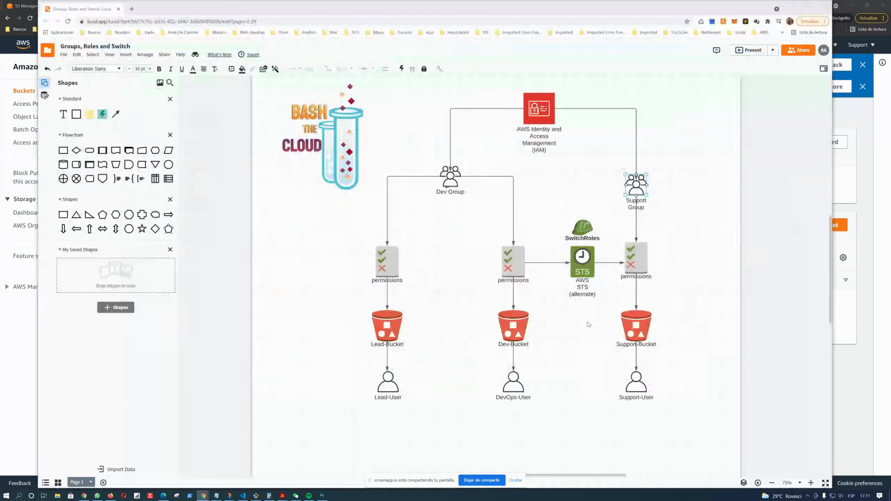
click(636, 328)
click(862, 374)
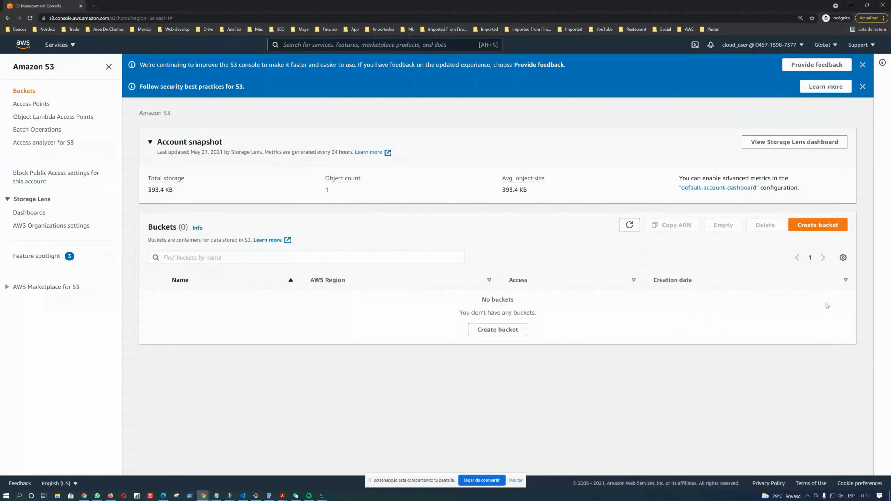
click(818, 224)
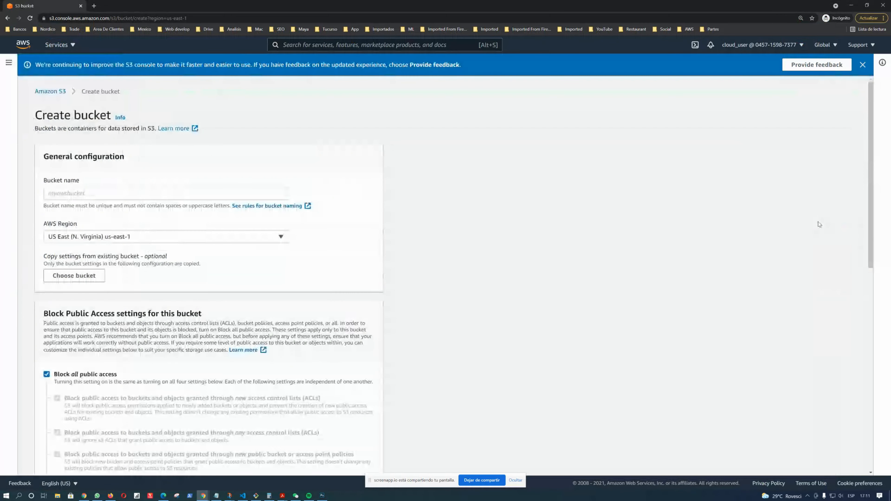
Examine the diagram's permissions, buckets and users
key(alt+Tab)
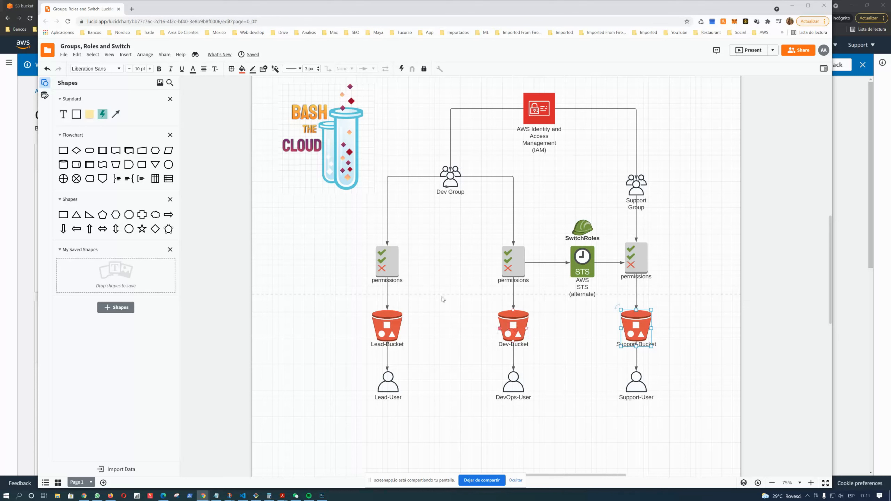
click(390, 262)
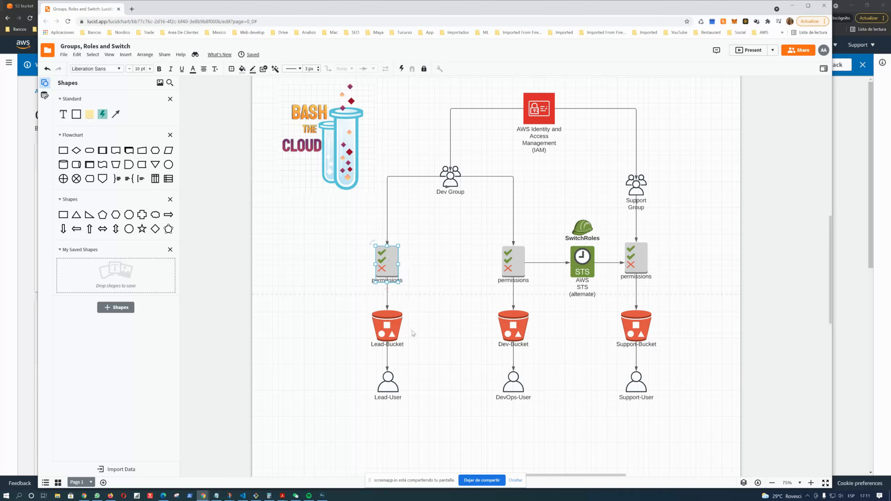
click(514, 388)
click(393, 386)
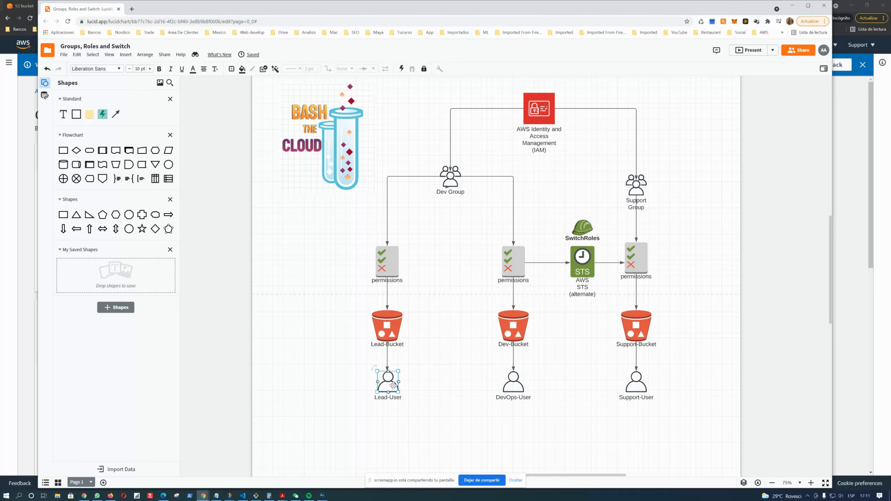
click(851, 314)
Name the bucket devbucket
click(131, 197)
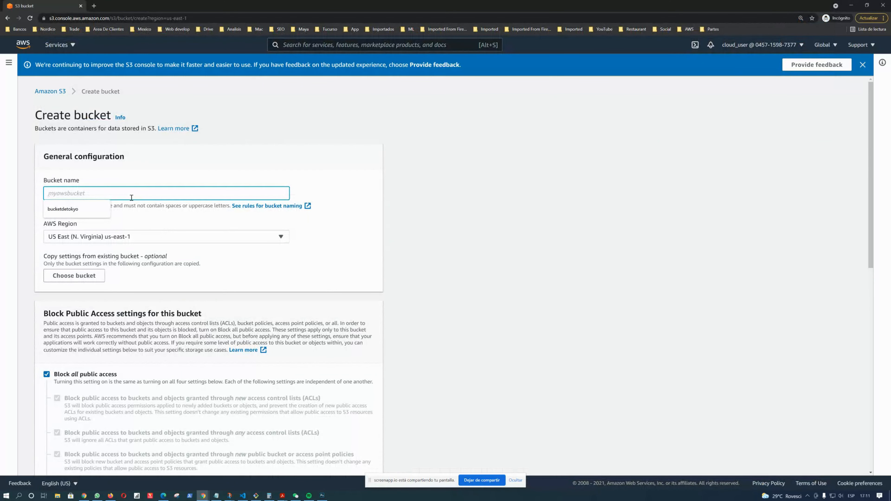
text(devbucket)
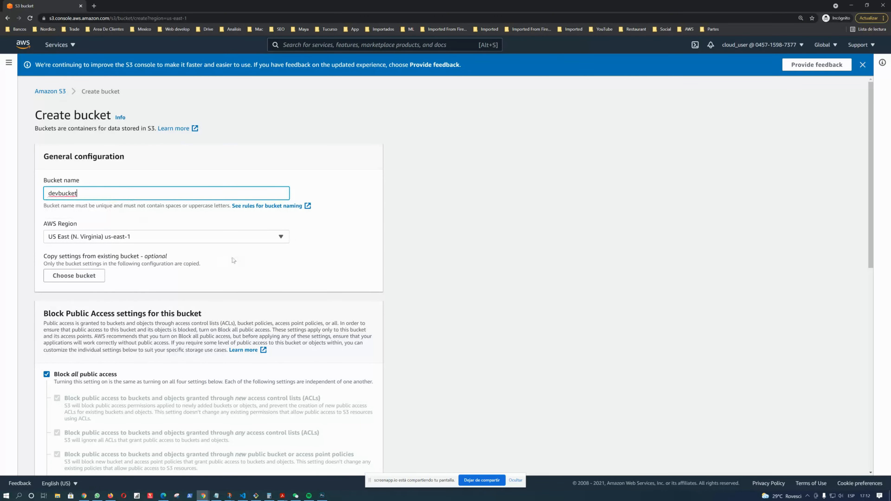
click(320, 253)
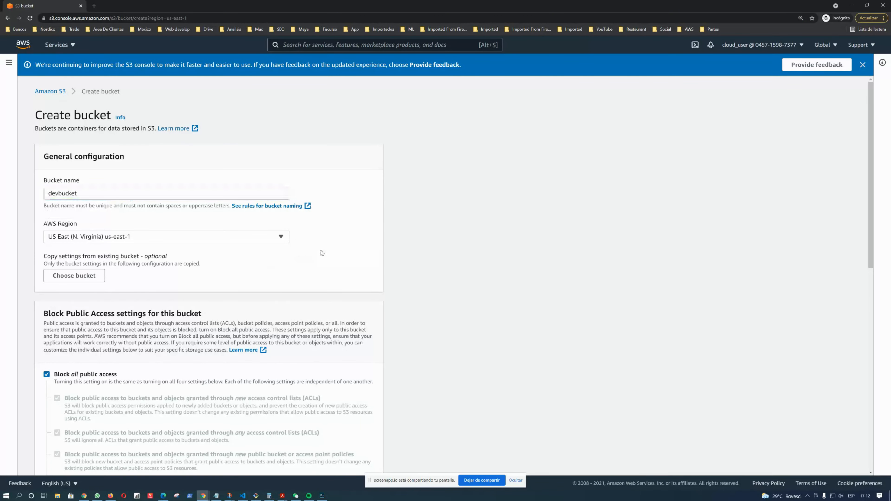
Turn off Block all public access and acknowledge the public-access warning
scroll(84, 161, down, 1)
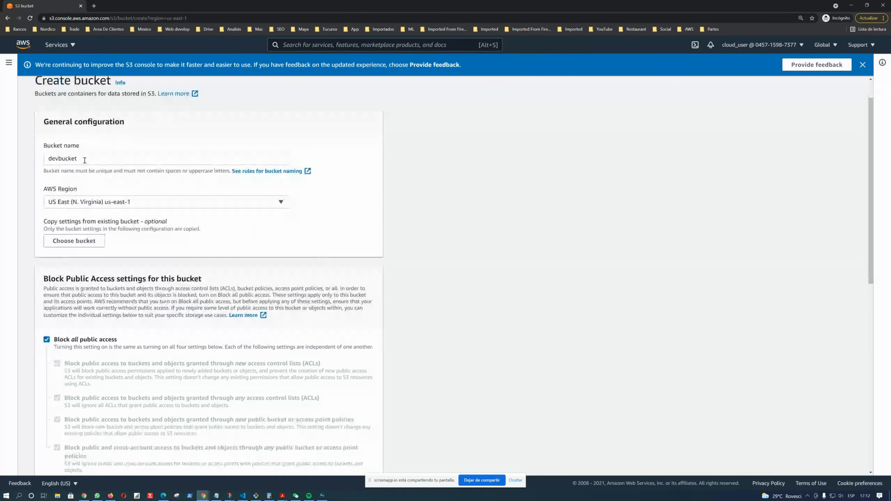
click(97, 158)
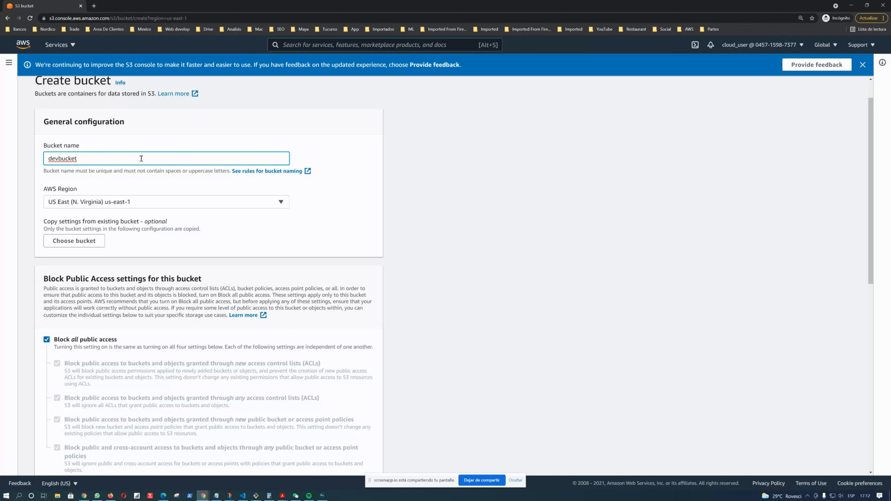
scroll(180, 209, down, 3)
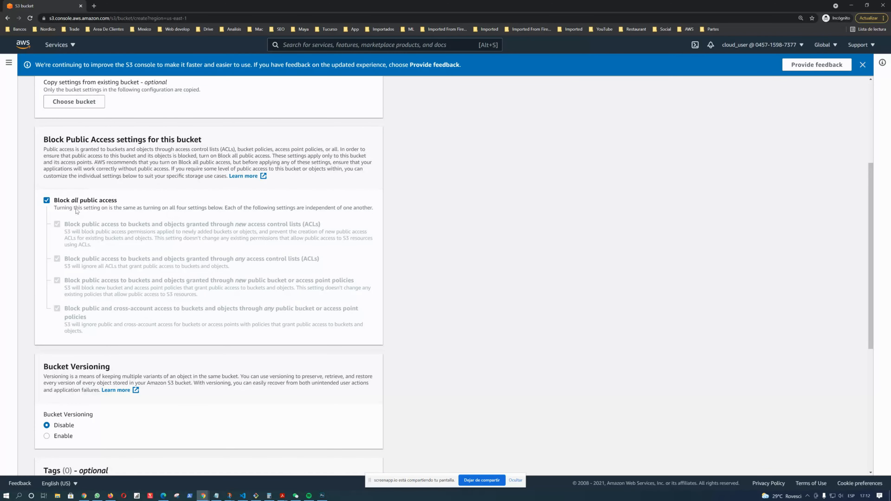
click(46, 200)
click(46, 201)
click(47, 201)
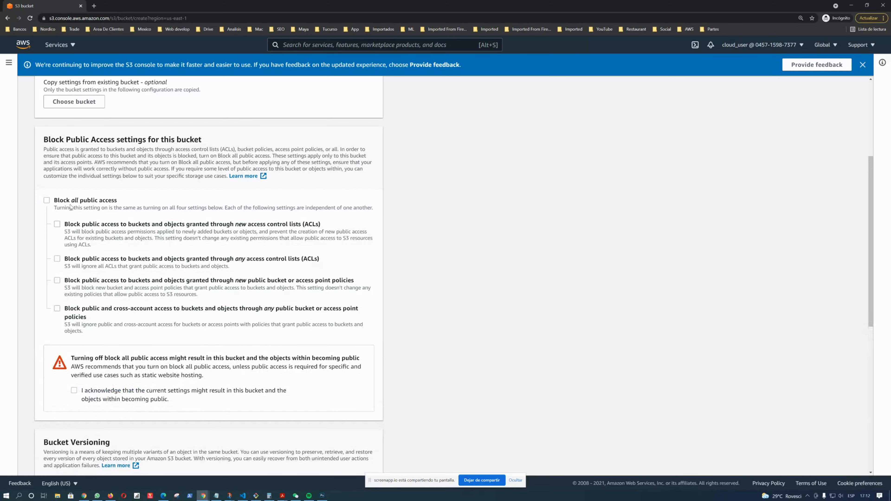
scroll(202, 242, down, 3)
click(74, 286)
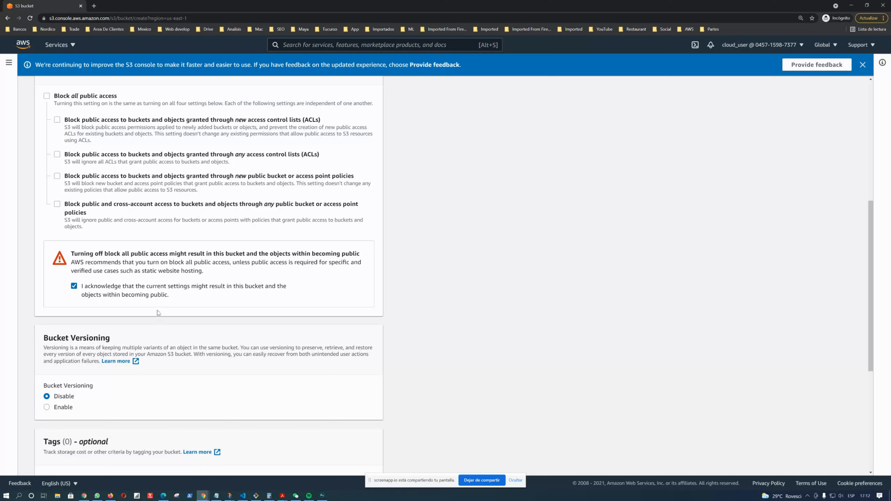
Review the versioning, tags and encryption settings of the new bucket
scroll(242, 288, down, 5)
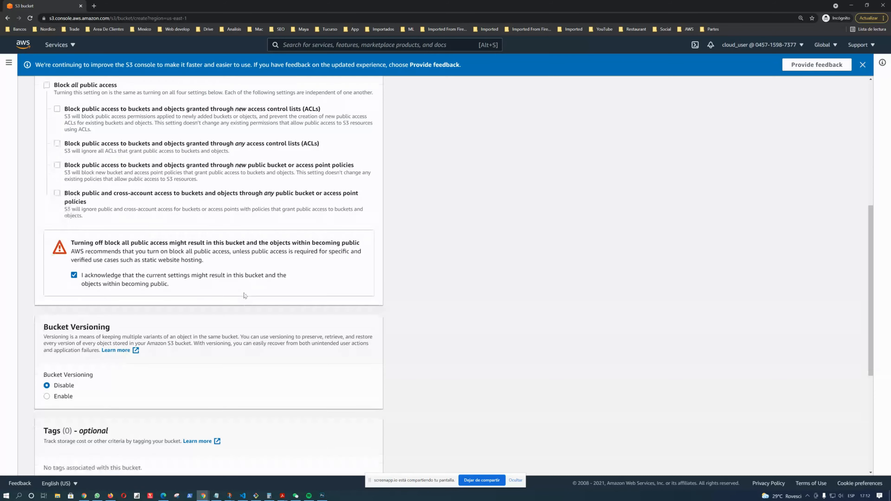
scroll(169, 236, up, 7)
scroll(161, 235, down, 8)
scroll(161, 235, down, 2)
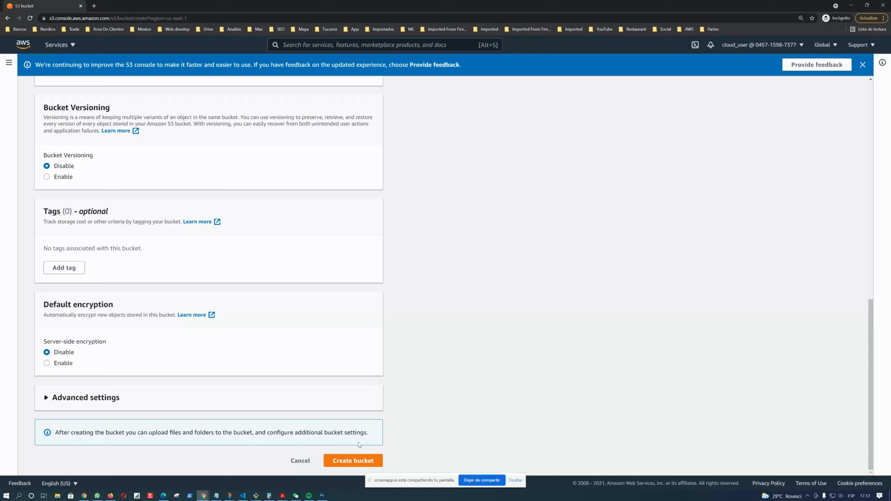
scroll(357, 465, up, 5)
scroll(145, 258, up, 7)
Try appending digits to the bucket name to make it unique
click(93, 91)
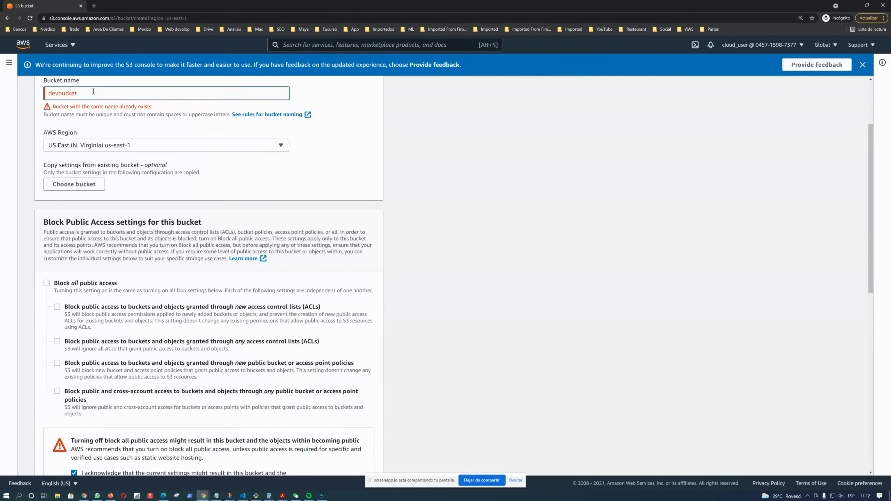
text(123)
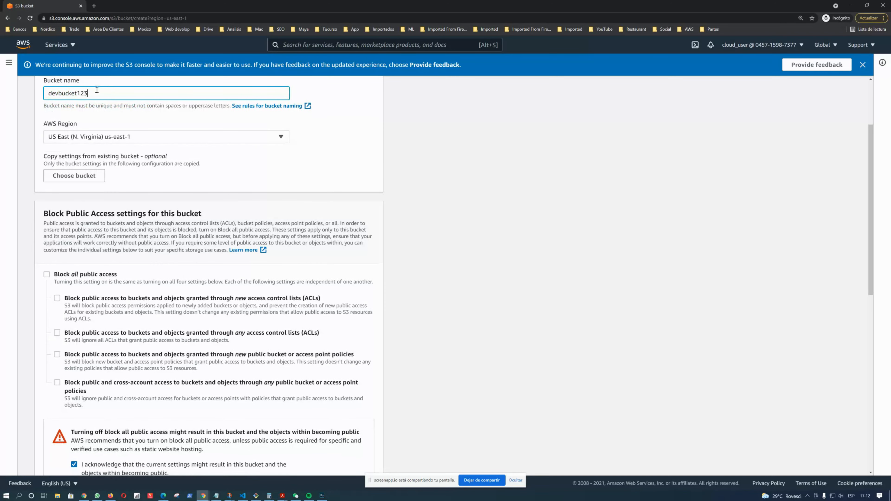
scroll(265, 193, down, 11)
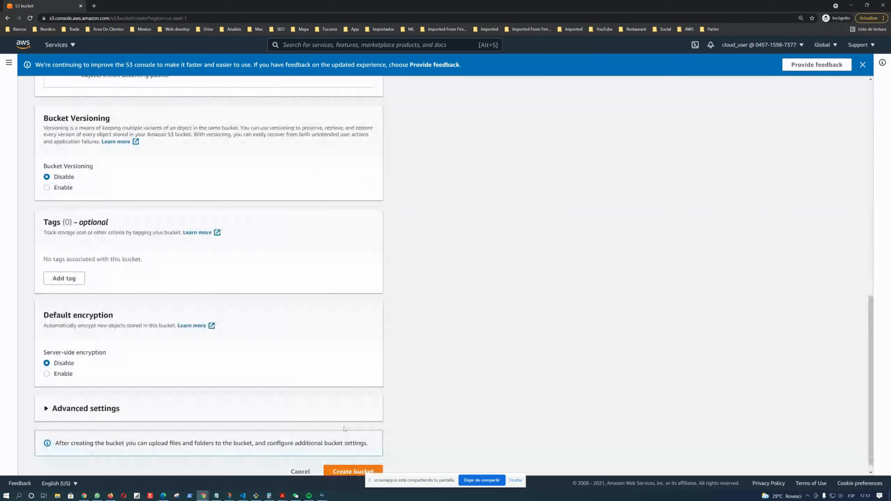
scroll(280, 301, up, 8)
scroll(277, 293, up, 5)
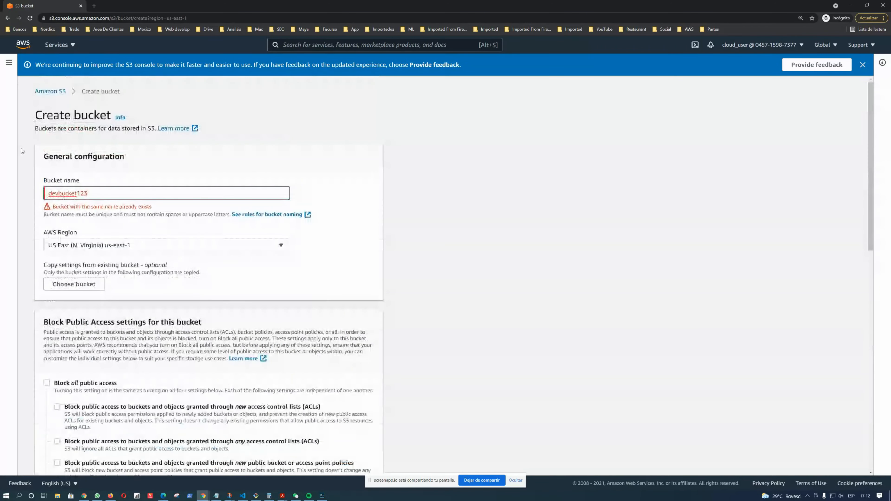
click(78, 193)
key(BackSpace)
key(BackSpace)
key(BackSpace)
key(BackSpace)
key(BackSpace)
key(BackSpace)
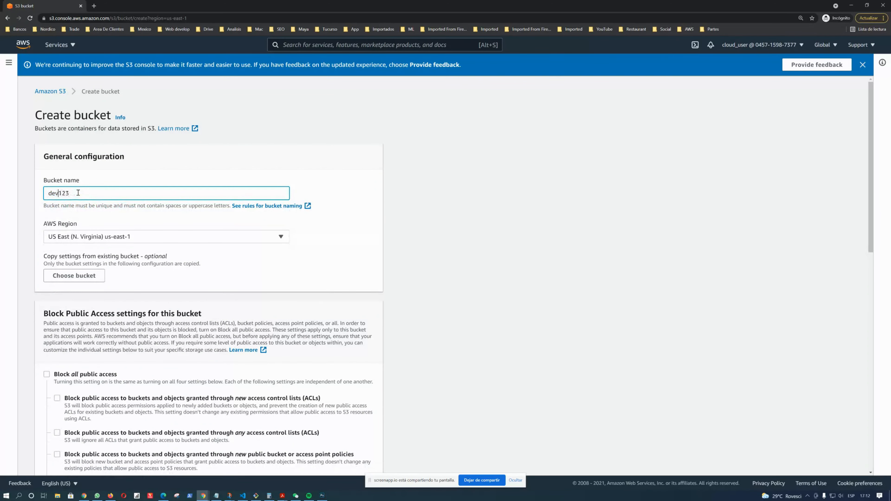
Rename the bucket devopsbucket123456
key(alt+Tab)
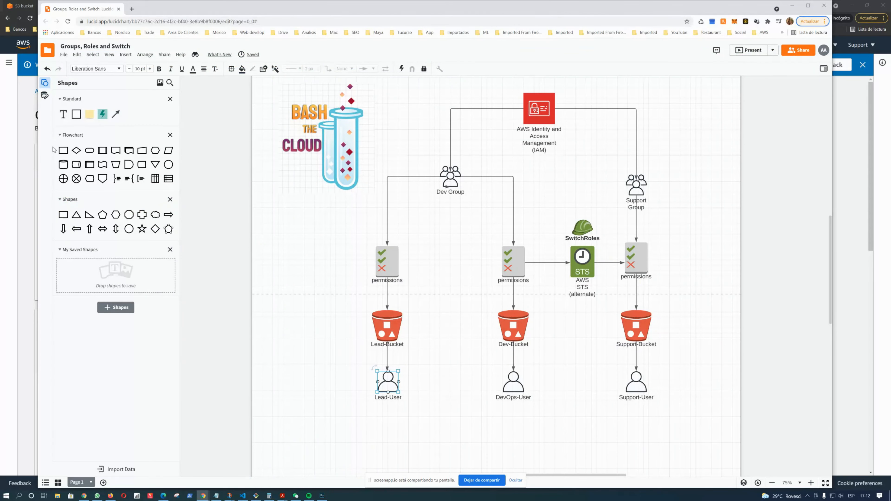
key(alt+Tab)
drag(70, 189, 42, 193)
text(dev)
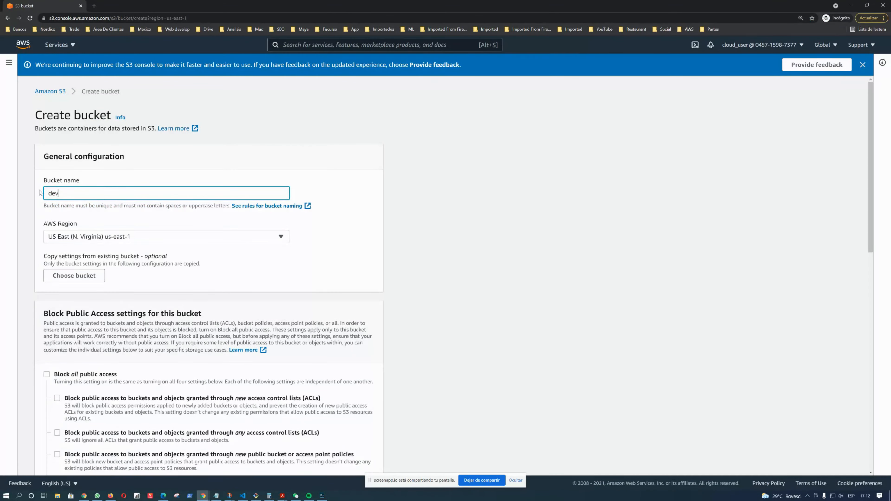
text(-)
key(BackSpace)
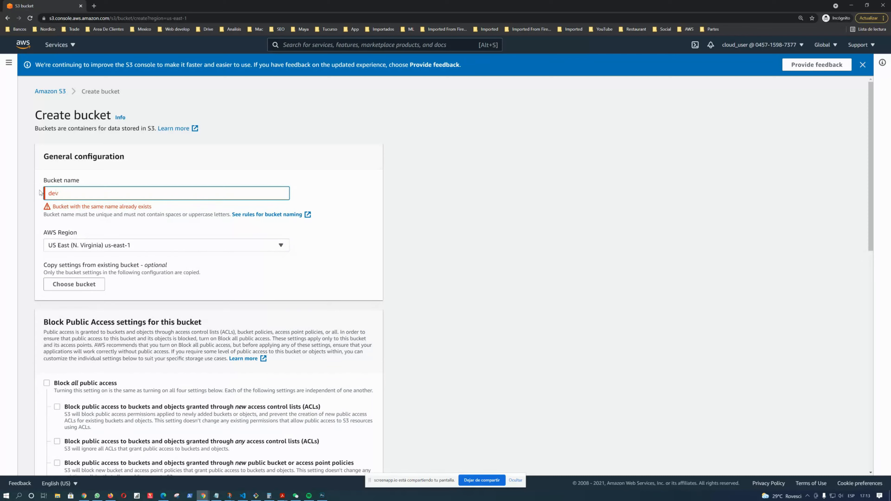
text(opsbucket123456)
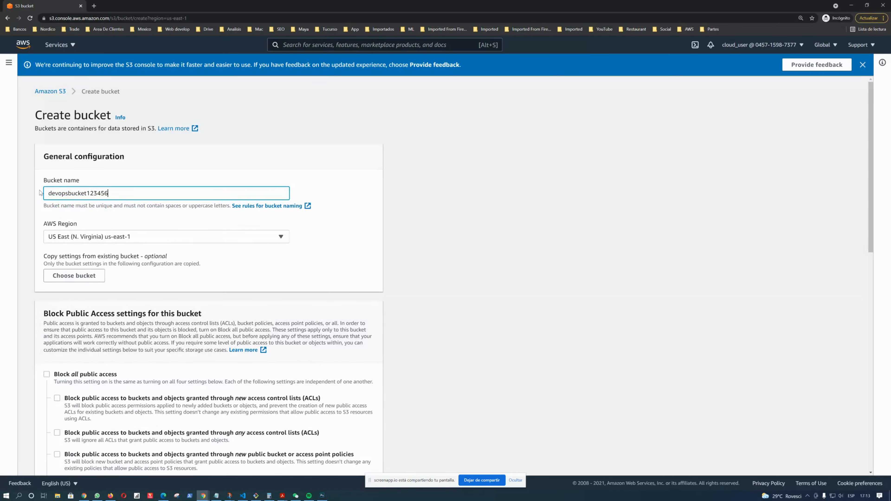
Create the devopsbucket123456 bucket
click(317, 257)
scroll(169, 217, down, 15)
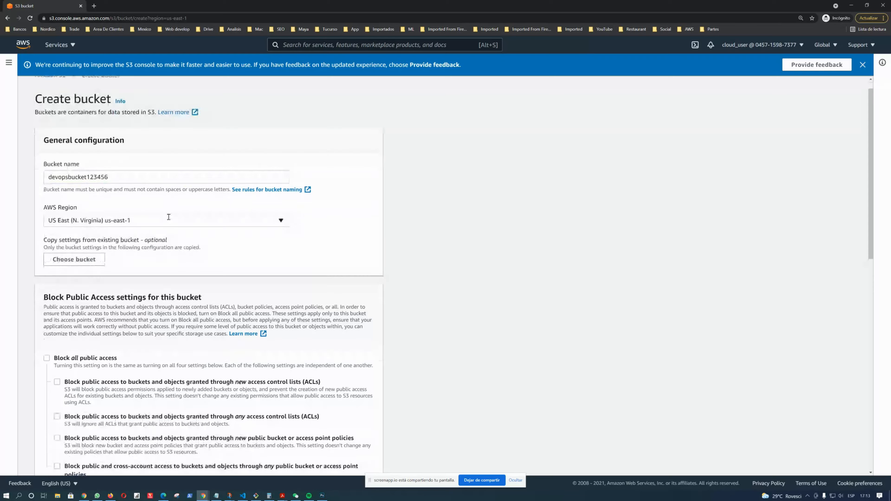
click(351, 460)
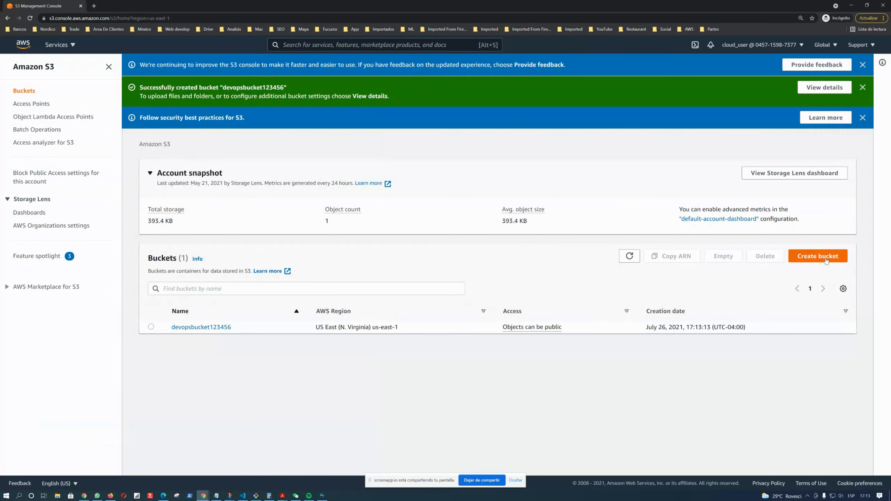
Start a new bucket and enter the name LeadBucket123456
click(818, 256)
click(90, 195)
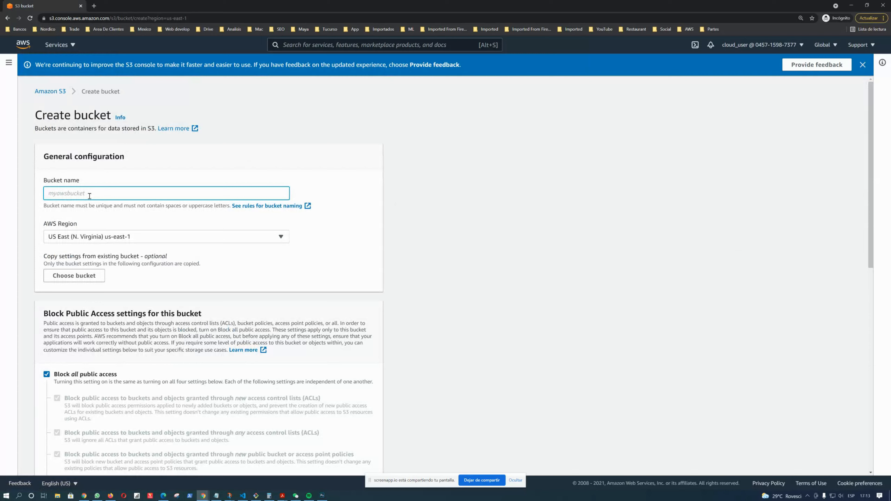
text(LeadBucket1234)
click(233, 286)
scroll(47, 283, down, 5)
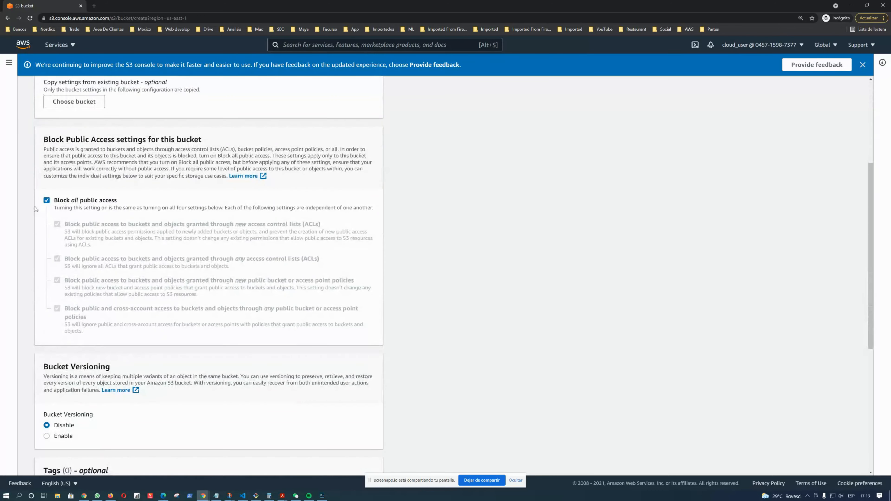
Turn off Block all public access and acknowledge the public-access warning
click(47, 201)
click(73, 391)
scroll(439, 381, down, 10)
scroll(365, 464, up, 1)
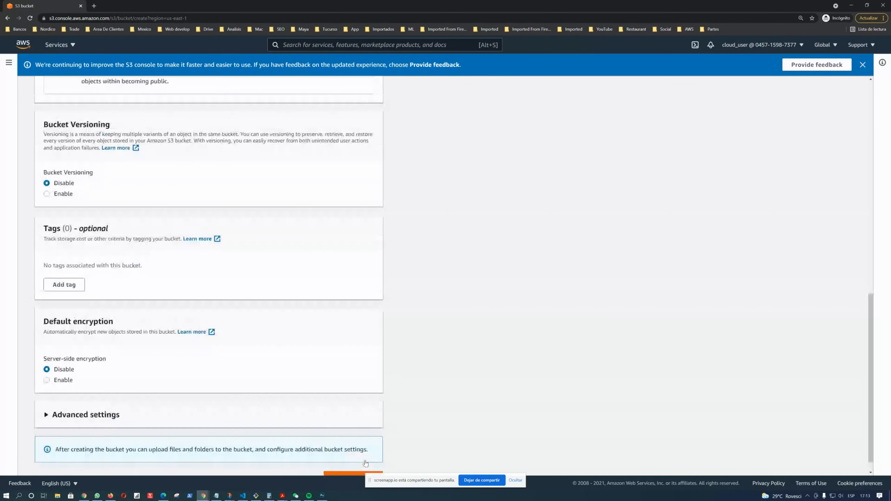
Try renaming the bucket LeadBucket987
click(110, 92)
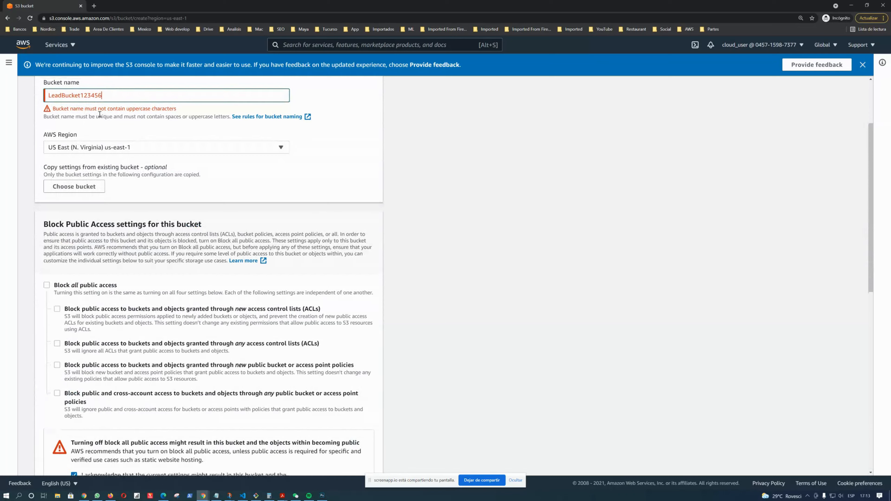
scroll(100, 114, up, 3)
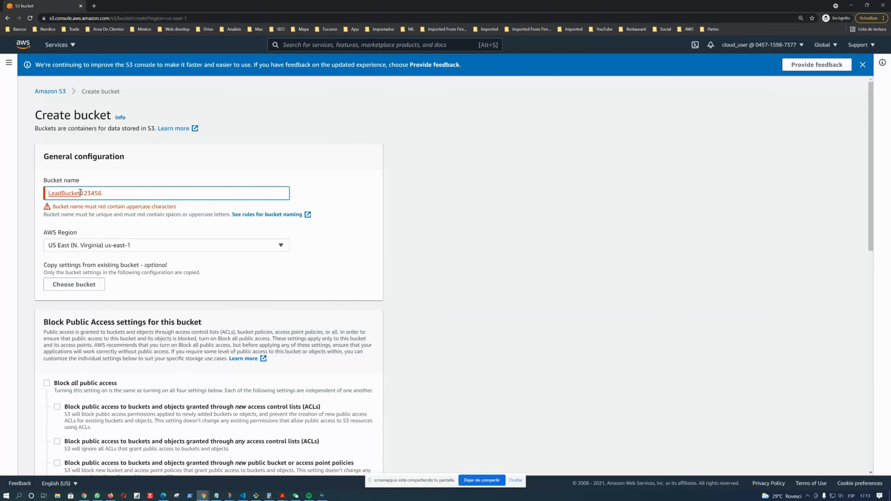
drag(81, 193, 111, 190)
text(987)
key(Tab)
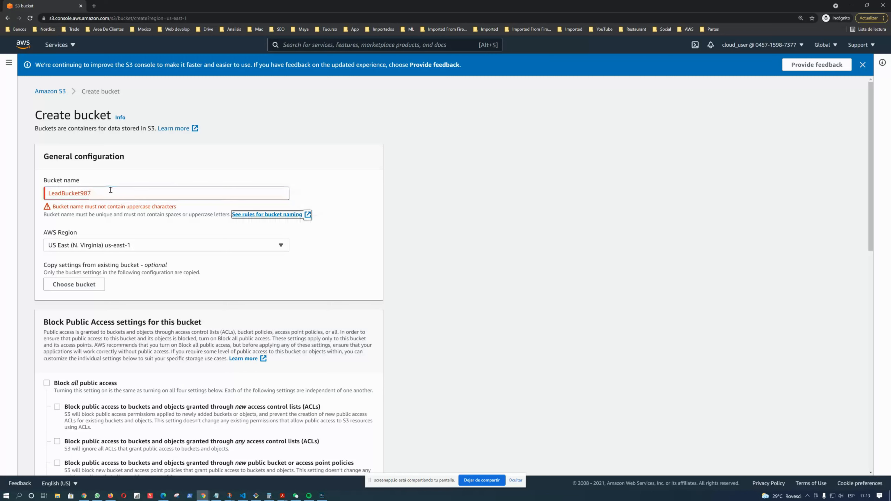
drag(81, 193, 107, 195)
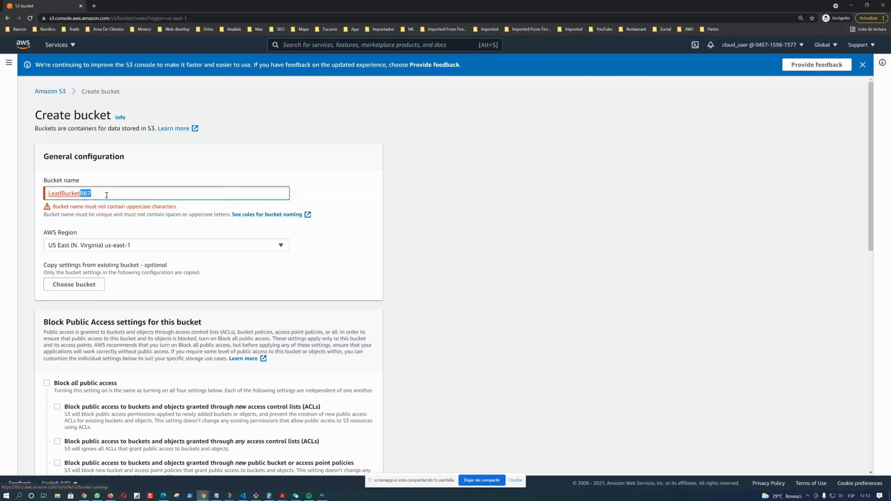
key(BackSpace)
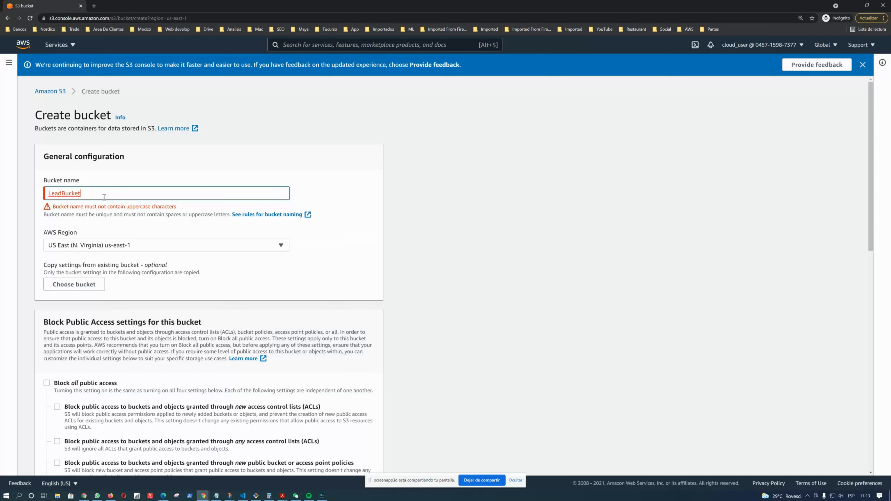
Rename the bucket leadbucket123456 in lowercase
text(leadbucke)
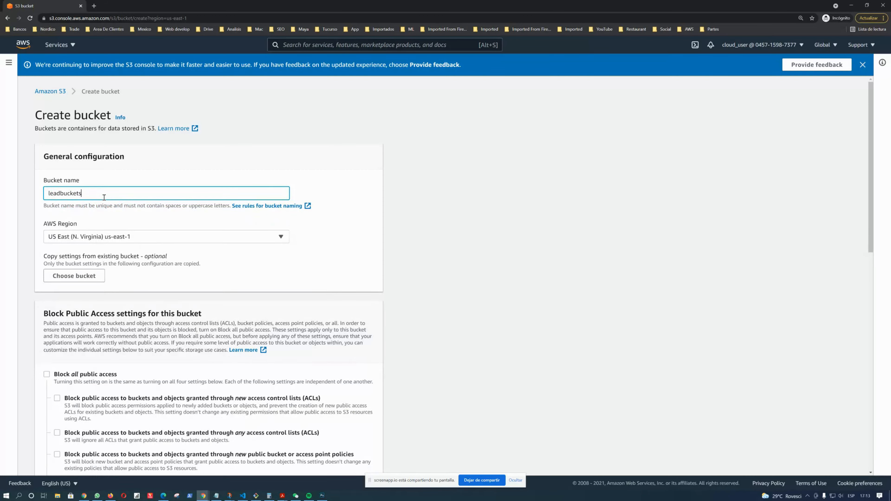
text(t)
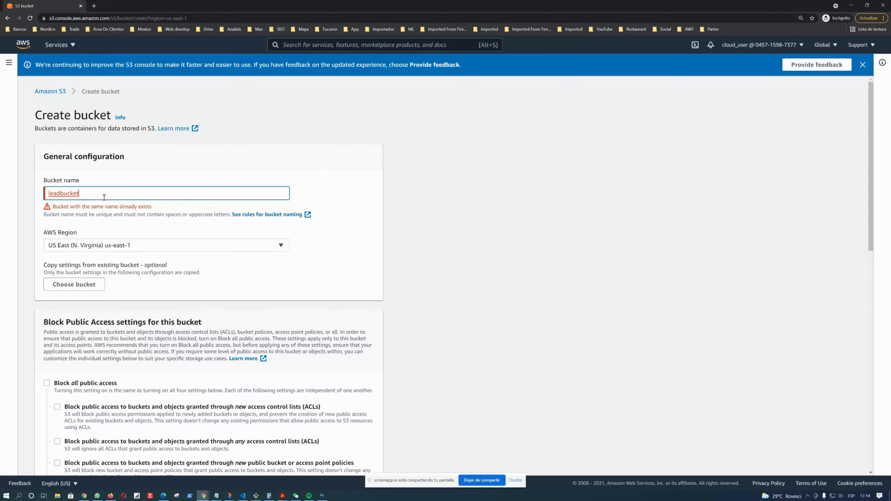
text(123456)
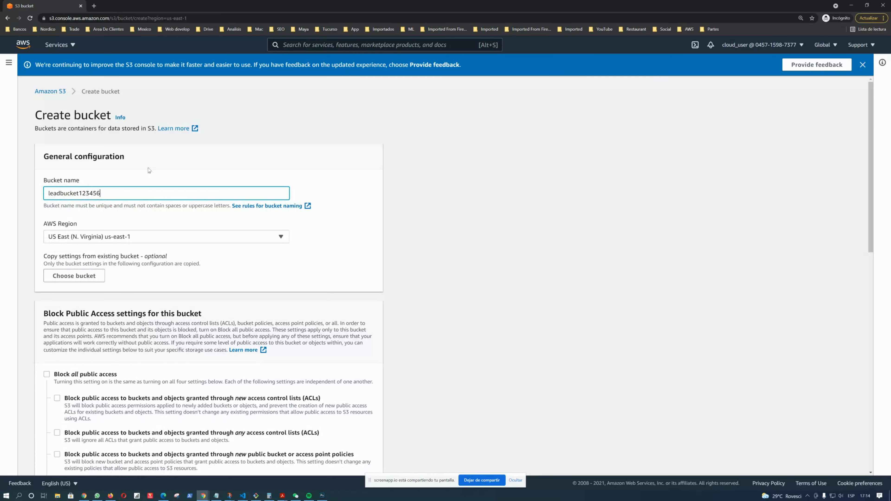
Create the leadbucket123456 bucket
click(333, 260)
scroll(333, 260, down, 15)
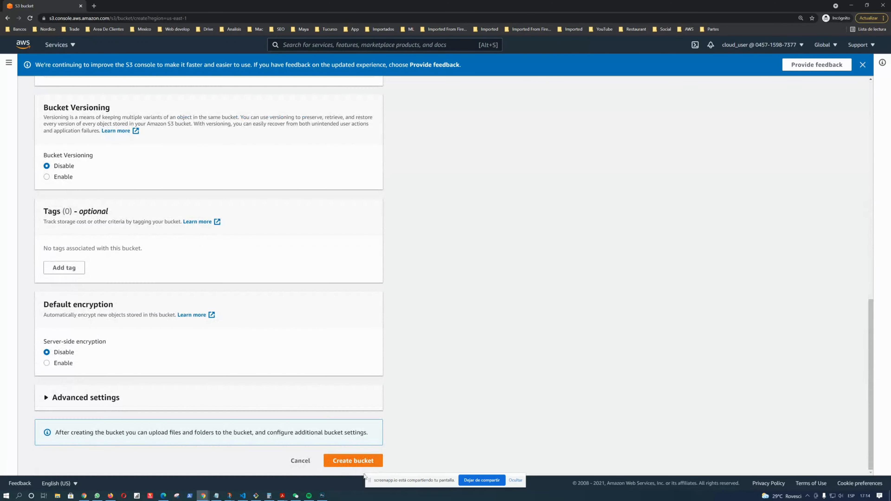
click(362, 464)
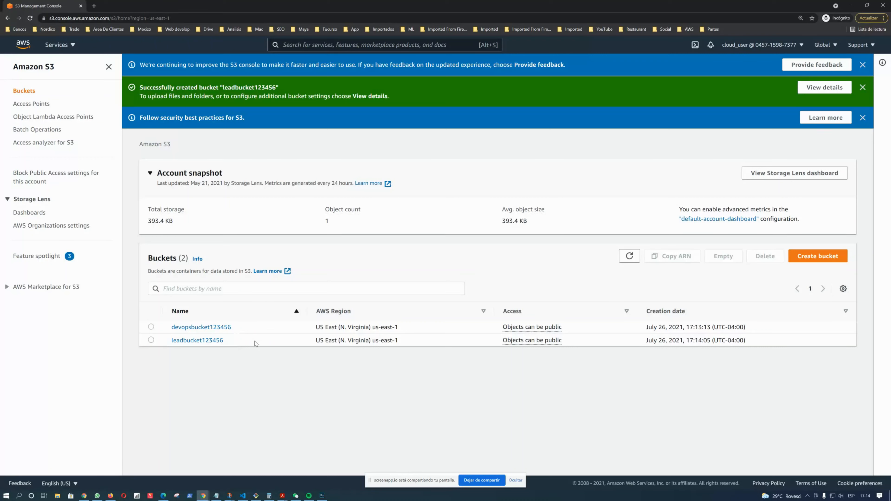
Start another bucket, checking the diagram's Support-Bucket, and name it supportbucket123456
click(815, 256)
click(150, 193)
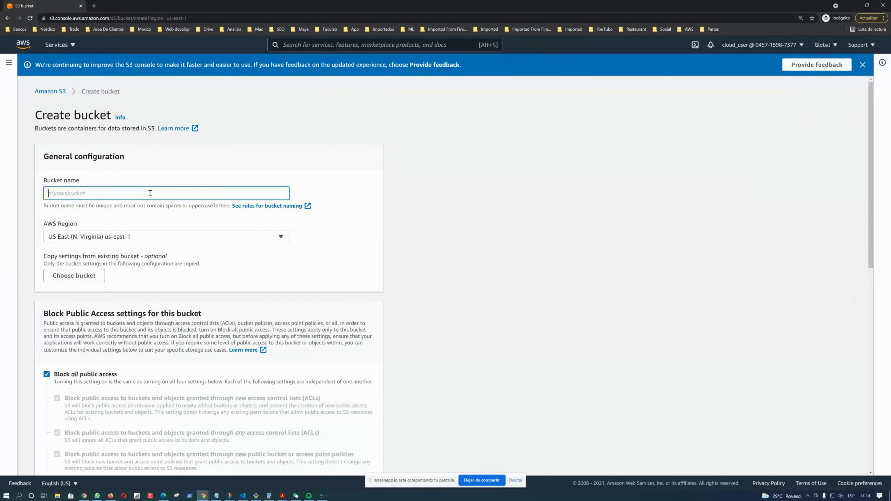
key(alt+Tab)
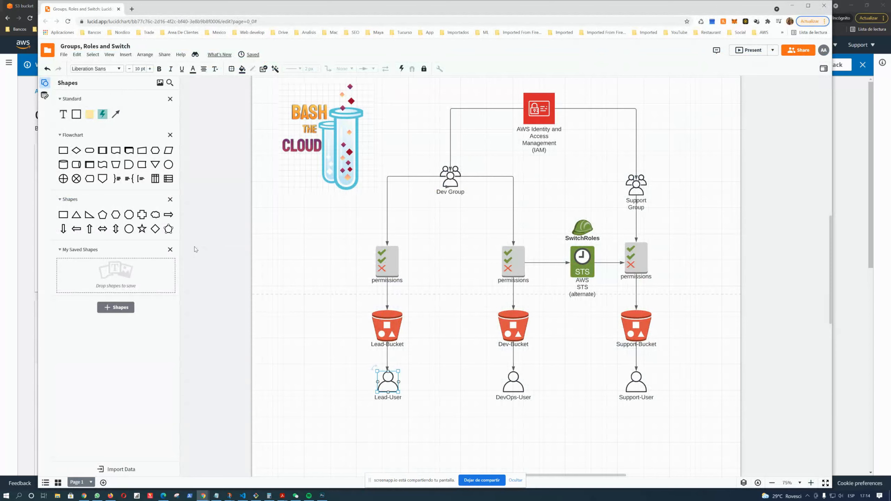
key(alt+Tab)
click(78, 189)
text(supportbucket123456)
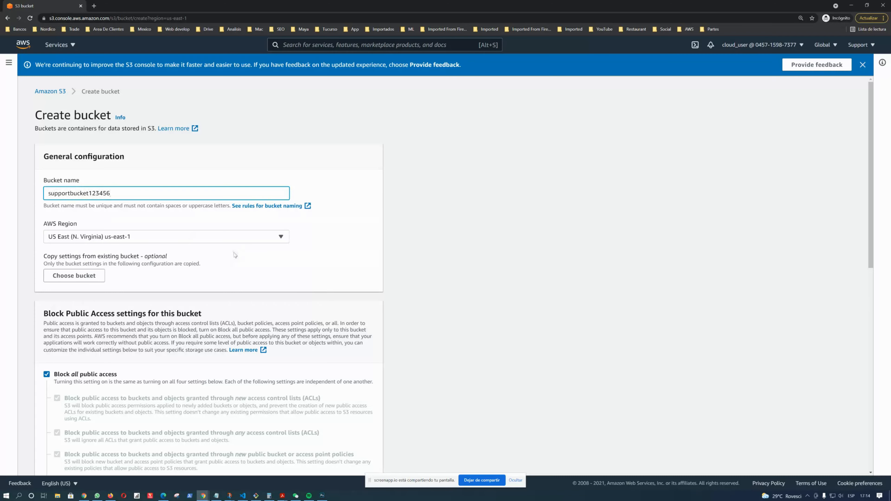
Turn off Block all public access, acknowledge the warning, and create the supportbucket123456 bucket
scroll(31, 320, down, 3)
click(47, 270)
scroll(47, 272, down, 8)
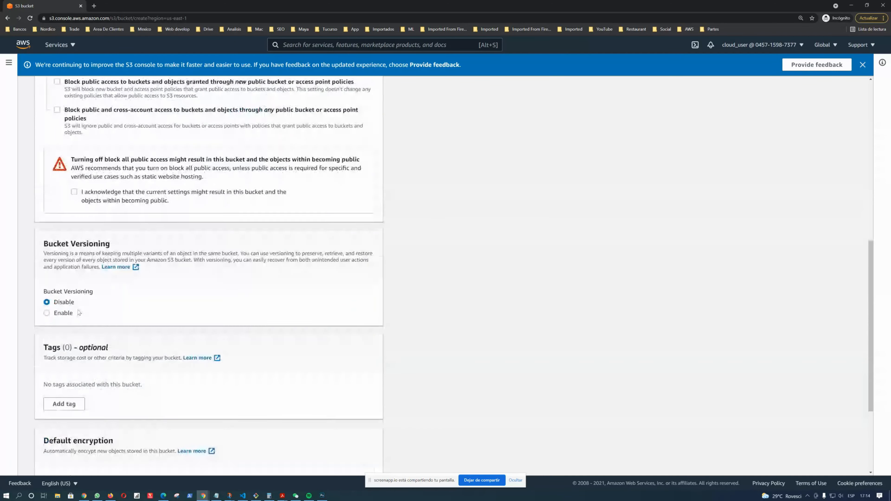
click(74, 182)
scroll(348, 364, down, 3)
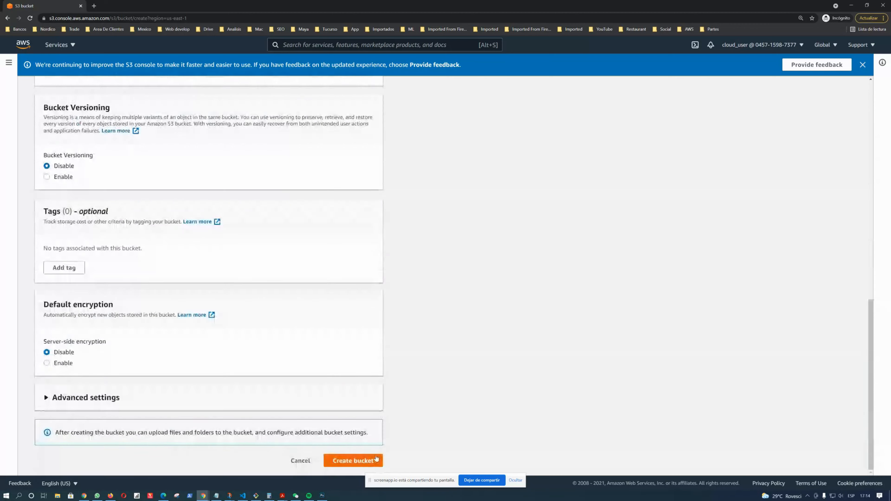
click(359, 463)
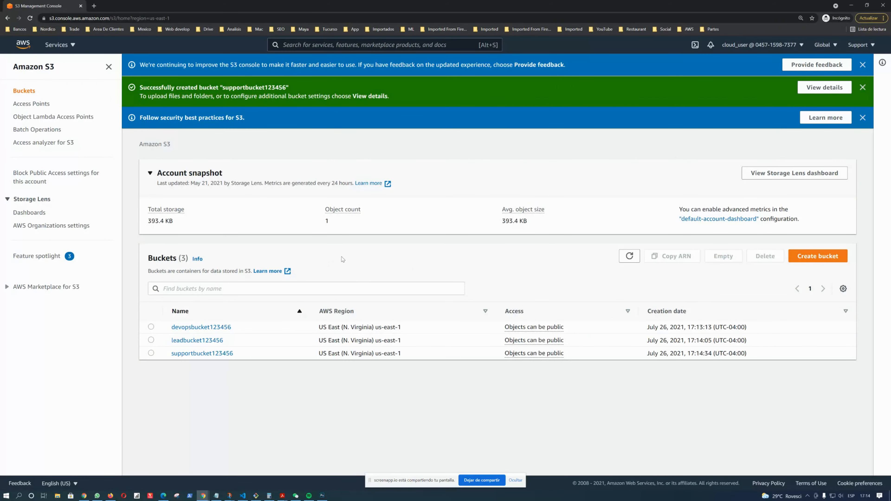
Review the permissions shapes of each branch in the architecture diagram
key(alt+Tab)
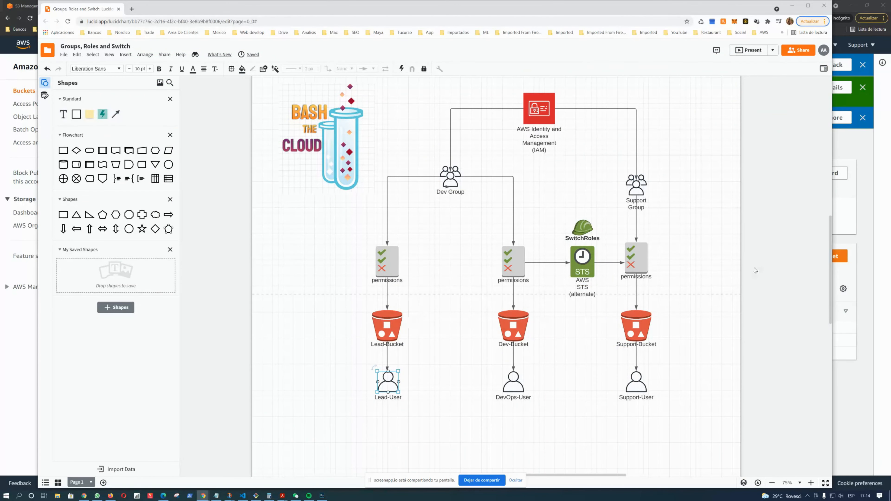
click(392, 262)
click(508, 262)
click(633, 267)
click(388, 259)
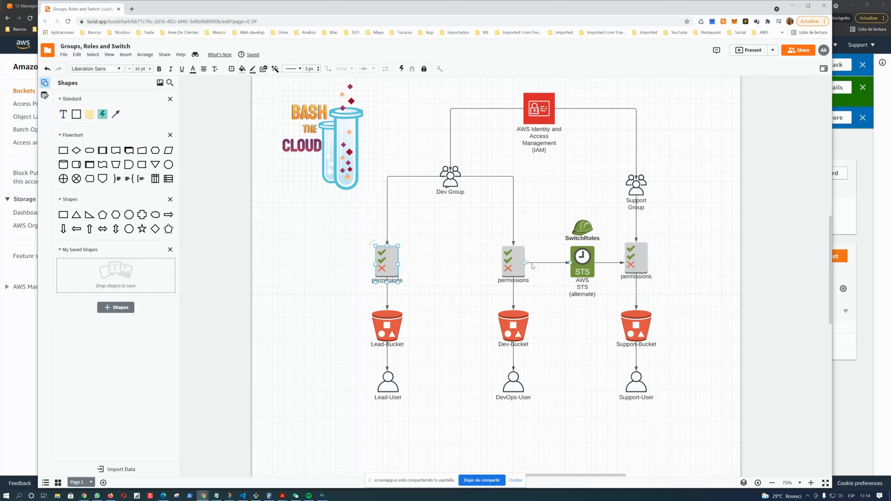
click(513, 266)
click(644, 263)
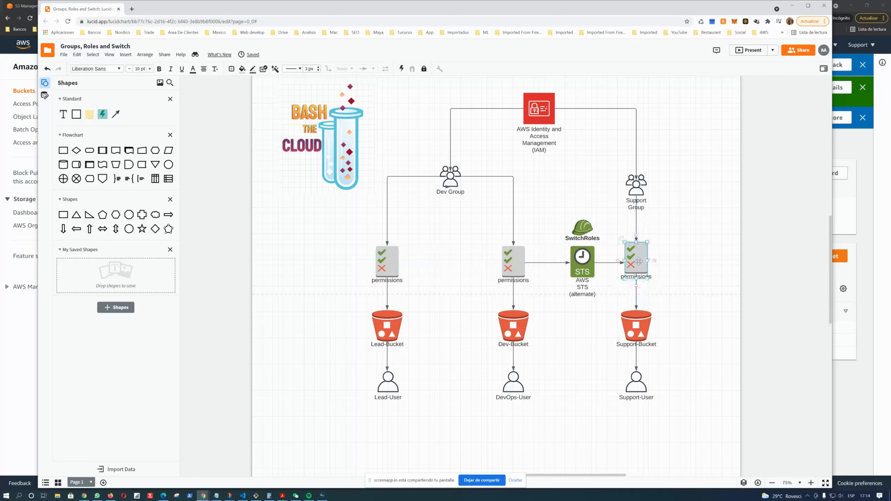
click(377, 264)
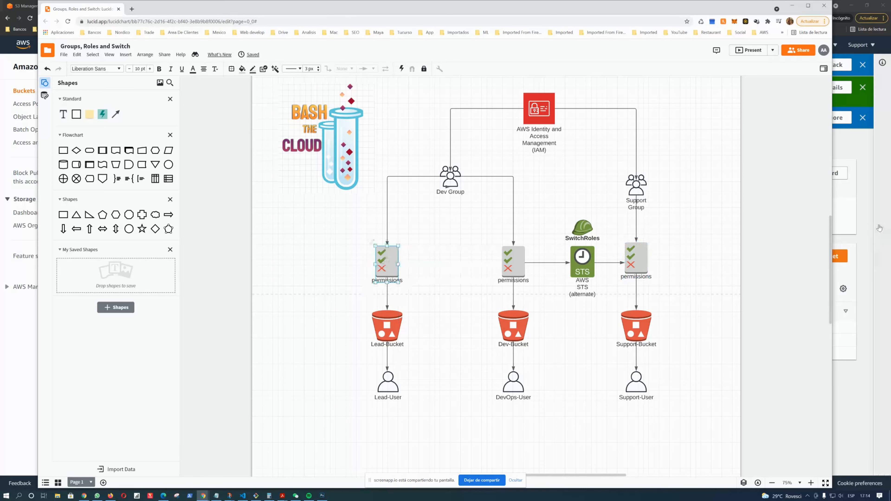
click(868, 269)
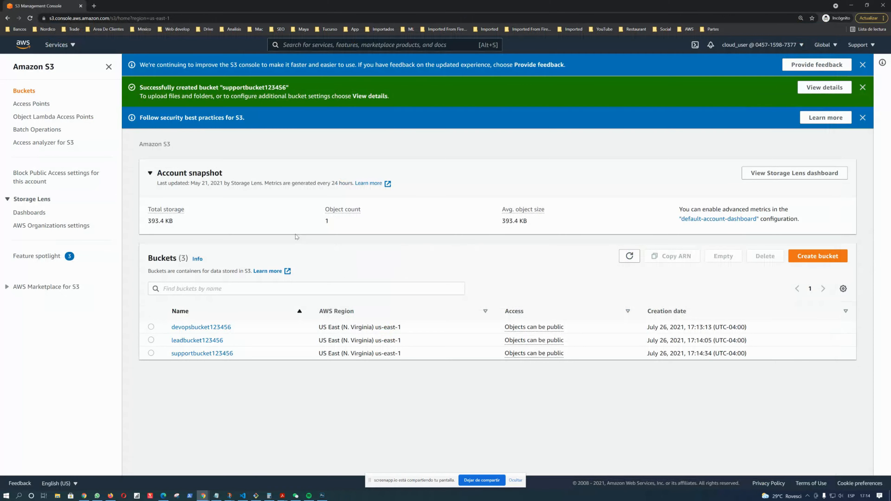
Examine the bucket, user and SwitchRoles shapes in the architecture diagram
key(alt+Tab)
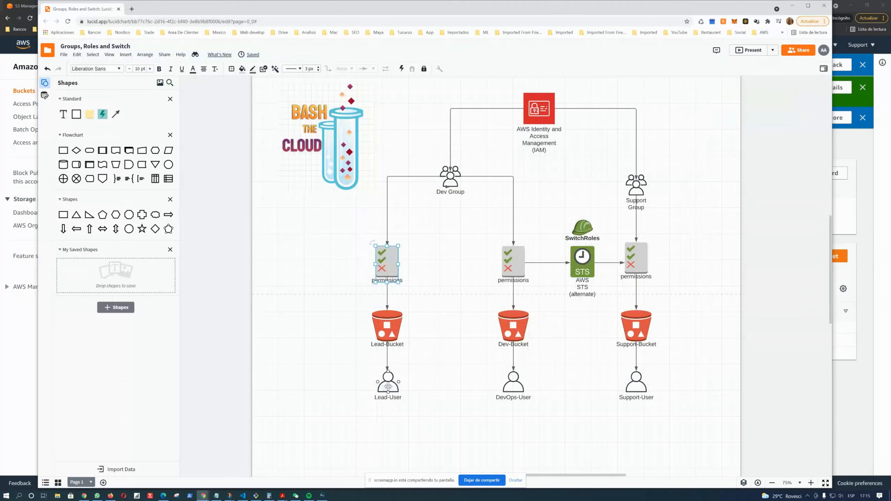
click(388, 329)
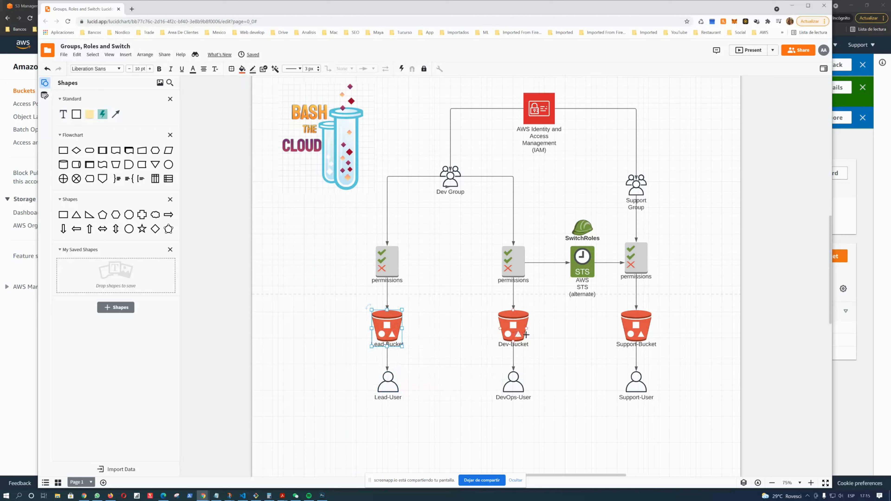
drag(388, 387, 388, 390)
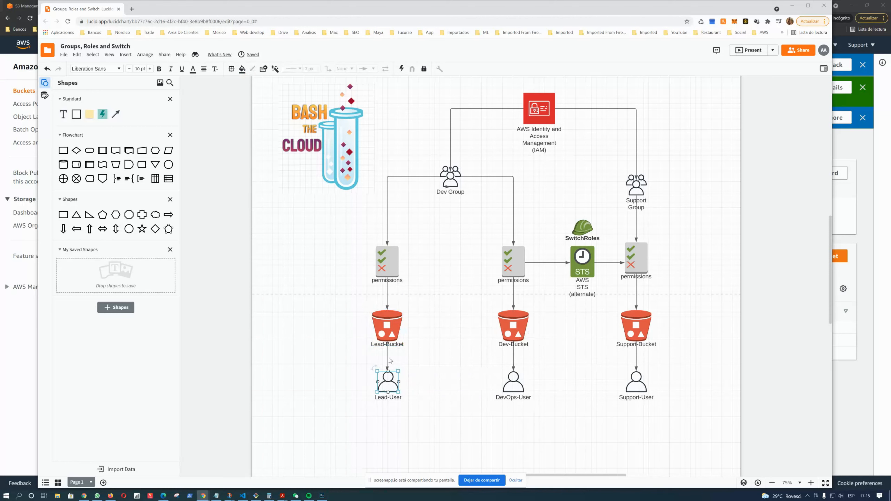
click(391, 331)
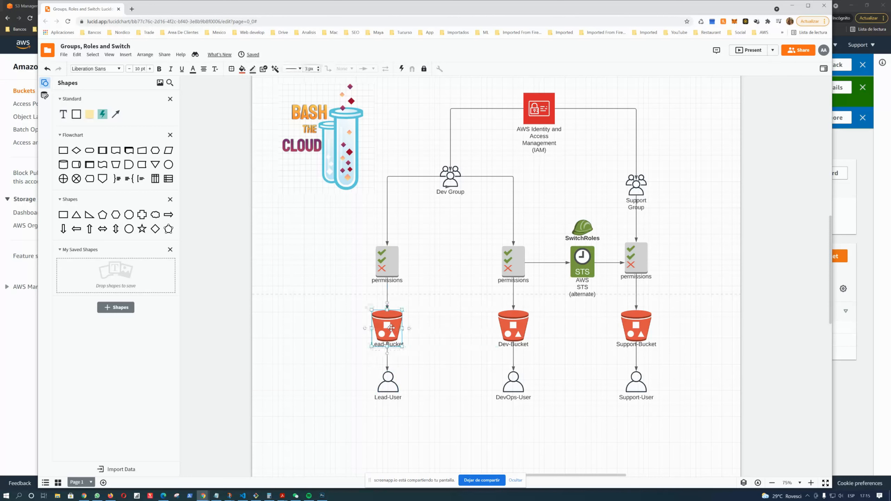
click(505, 384)
click(513, 330)
click(631, 384)
click(637, 323)
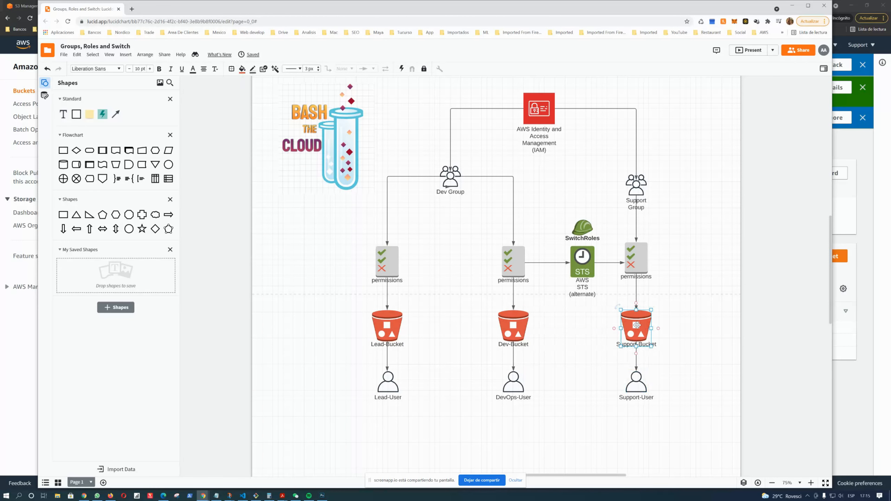
drag(533, 198, 618, 315)
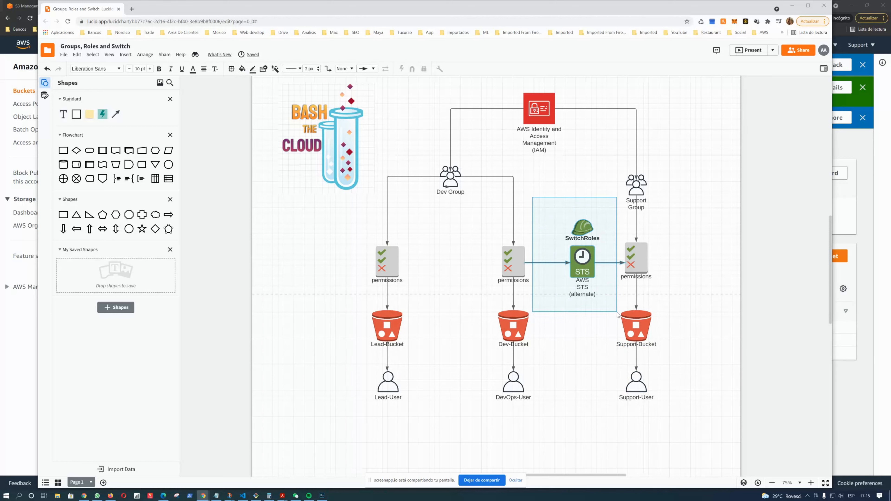
drag(617, 315, 619, 314)
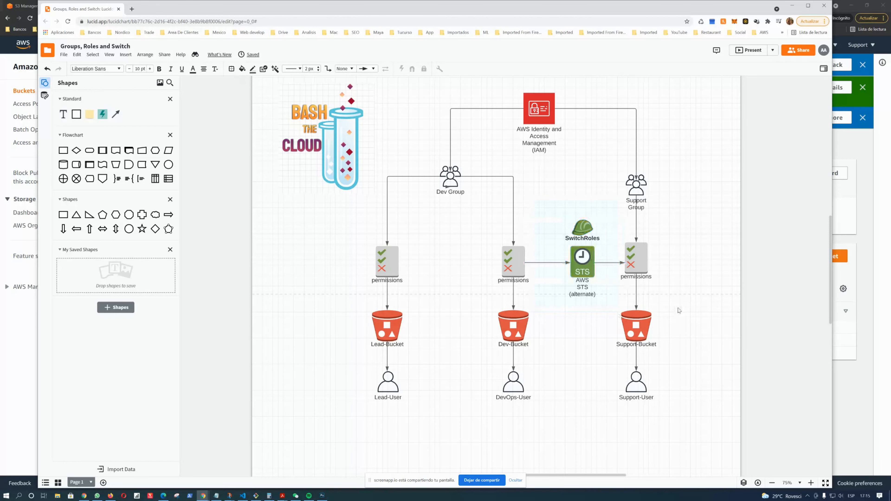
click(515, 387)
click(568, 315)
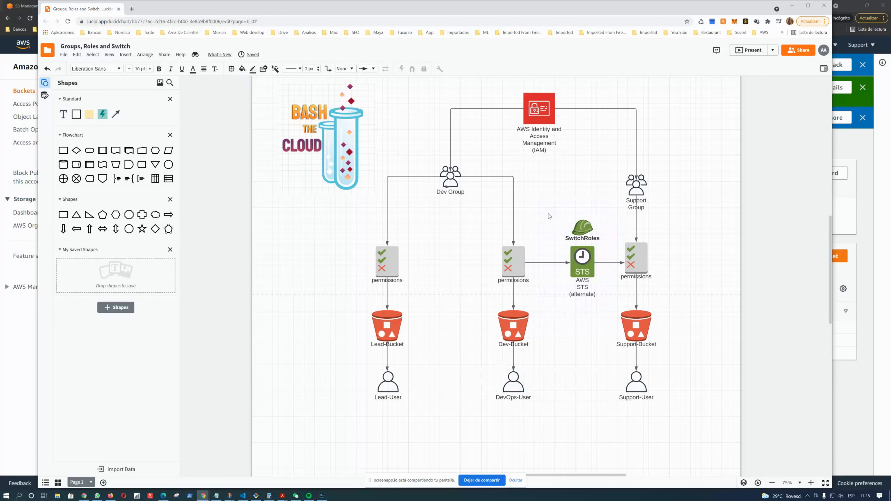
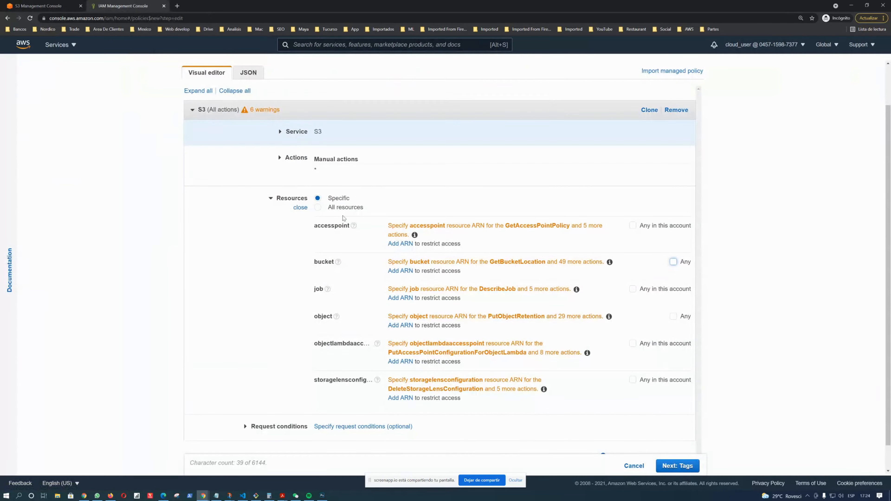
Restrict the policy's bucket resource by adding the ARN for bucket devopsbucket123456
click(400, 271)
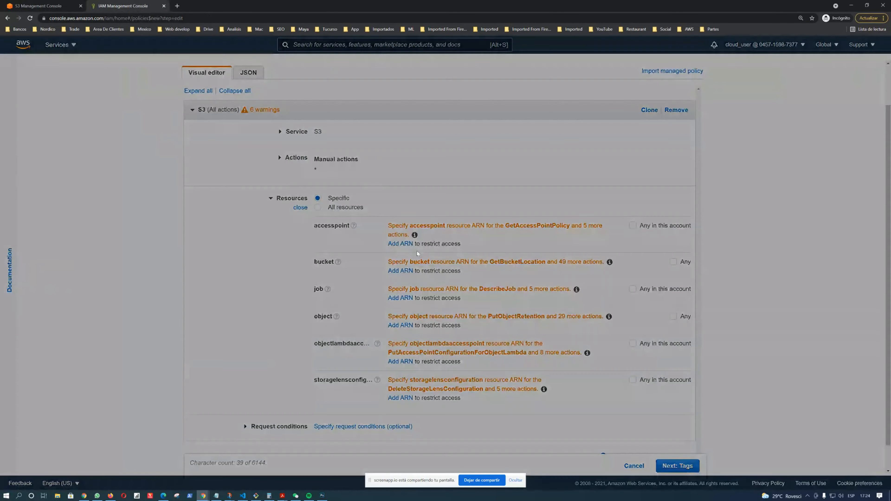
click(476, 177)
text(devopsbucket123456)
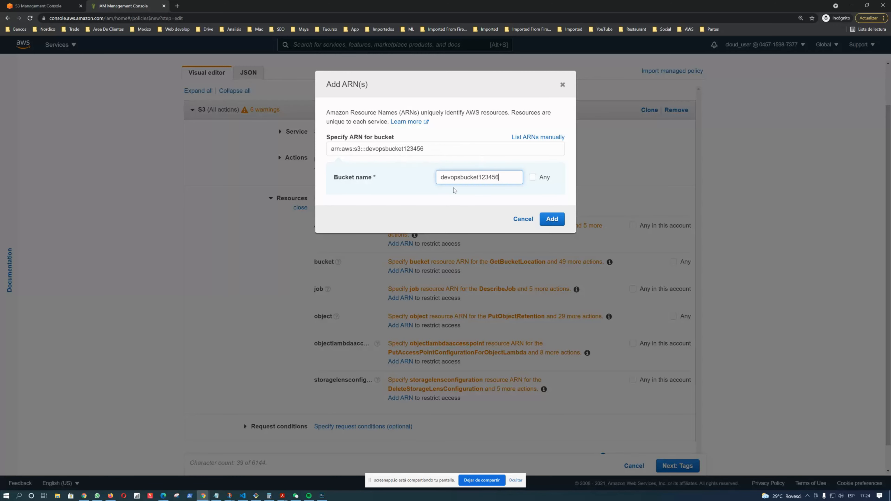
click(551, 219)
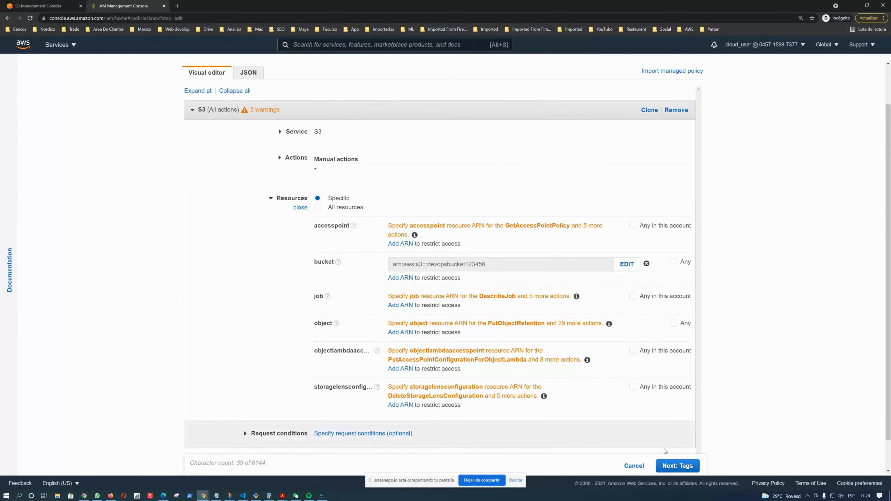
Skip tags, name the policy Devops-Policy, and create it
click(686, 465)
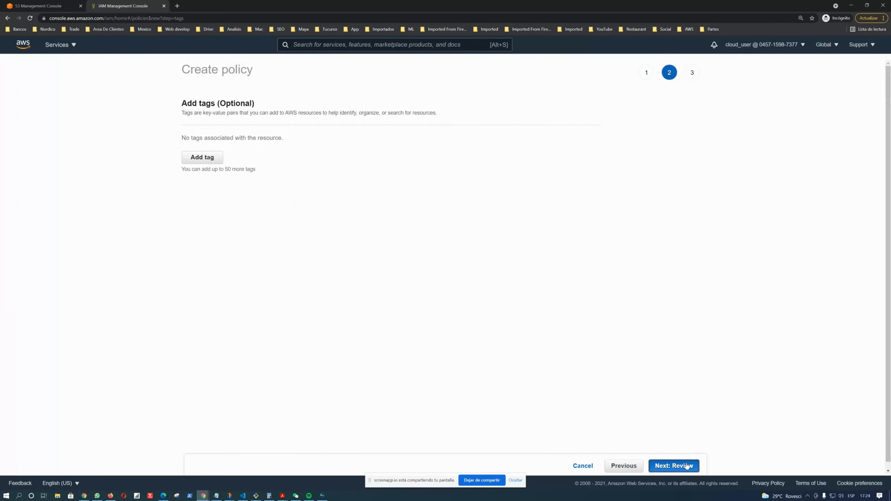
click(686, 466)
click(275, 125)
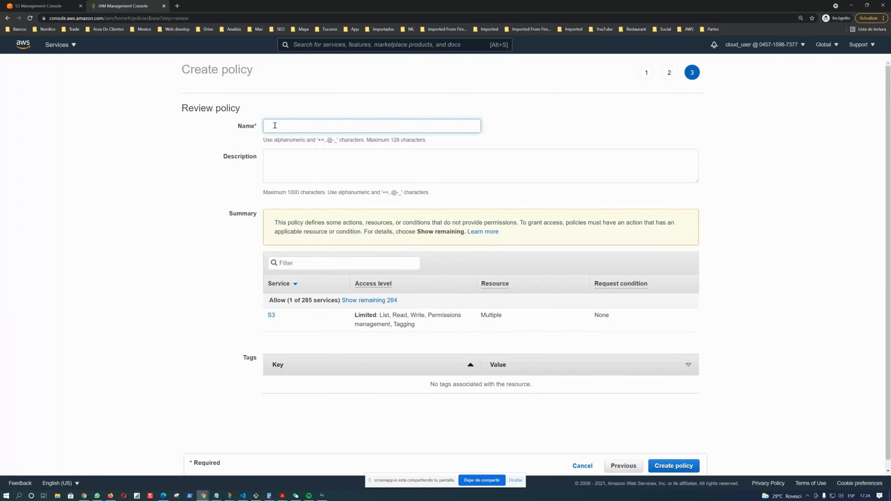
text(Devops-Policy)
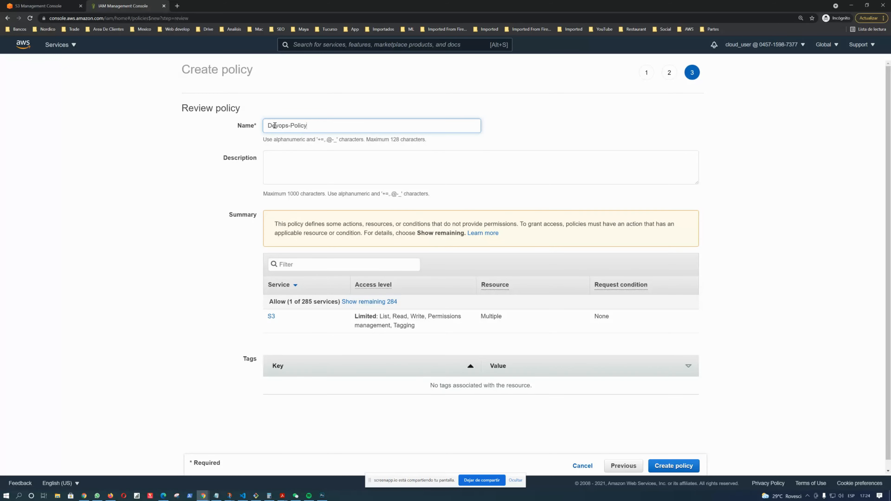
scroll(541, 337, down, 1)
click(677, 466)
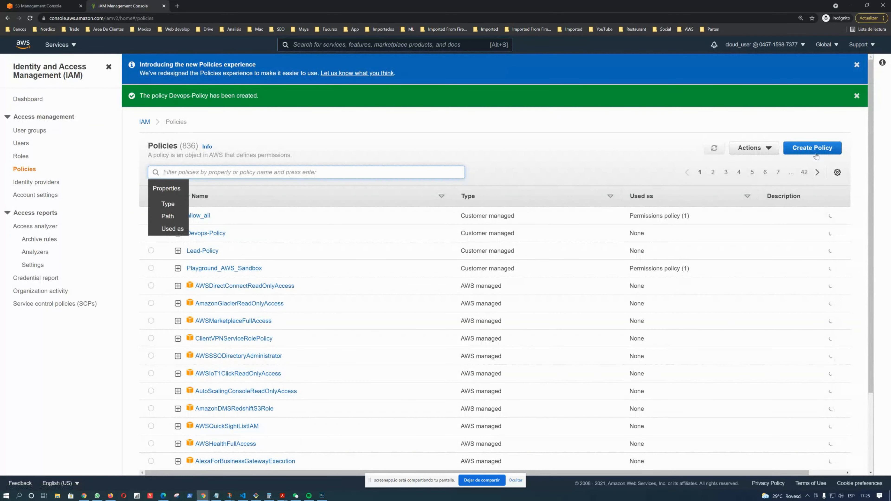
Start a new policy for the S3 service allowing all S3 actions, and open its resources section
click(812, 148)
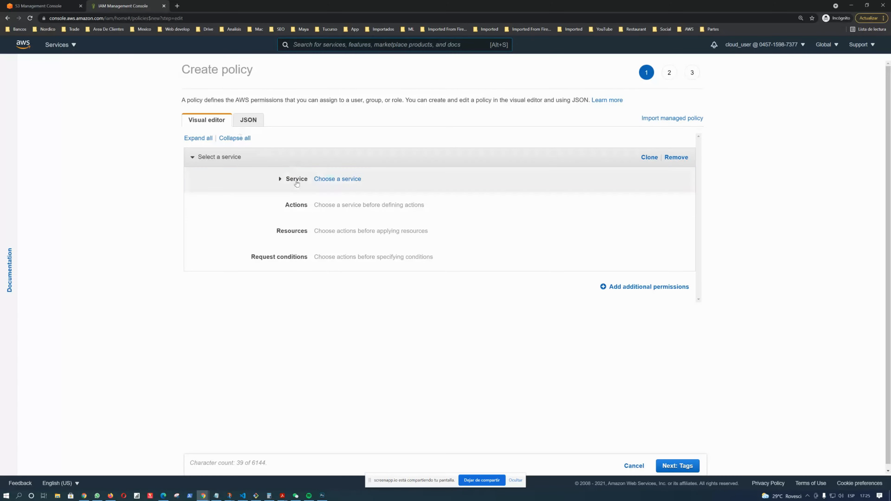
click(333, 180)
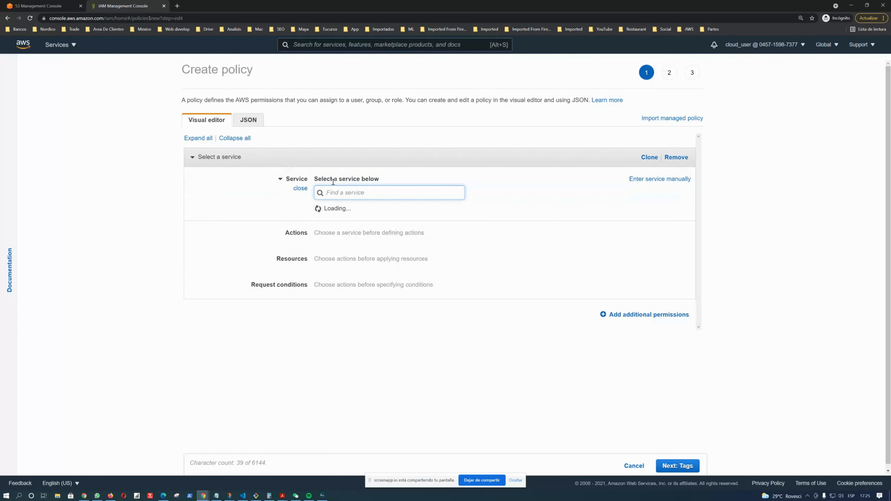
text(S3)
click(321, 213)
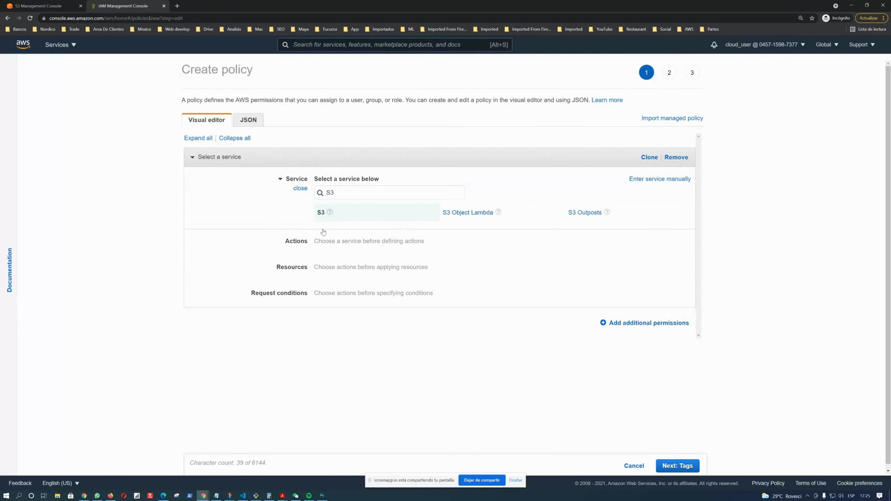
click(317, 245)
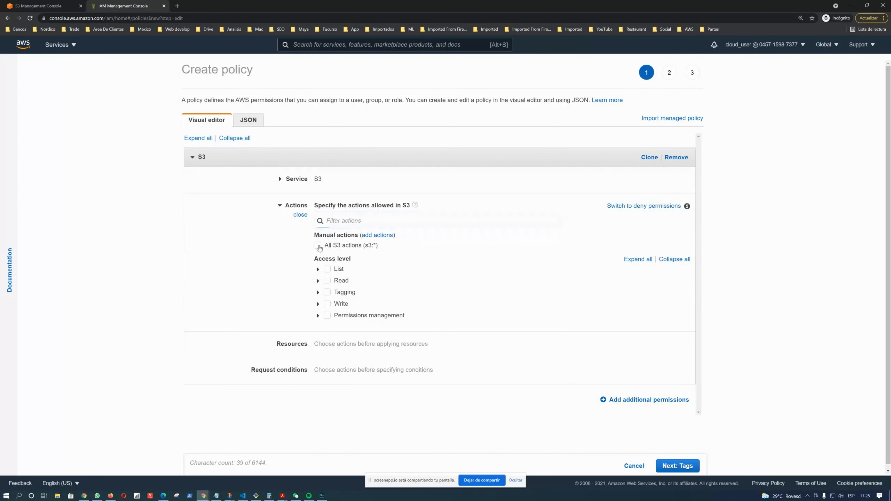
scroll(308, 267, down, 1)
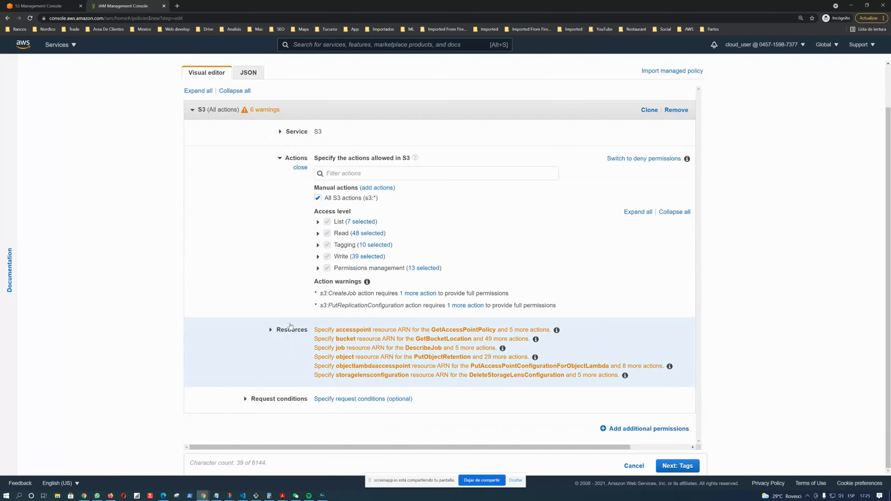
click(286, 329)
Open the bucket ARN dialog and copy the supportbucket123456 name from the S3 bucket list
scroll(304, 227, up, 1)
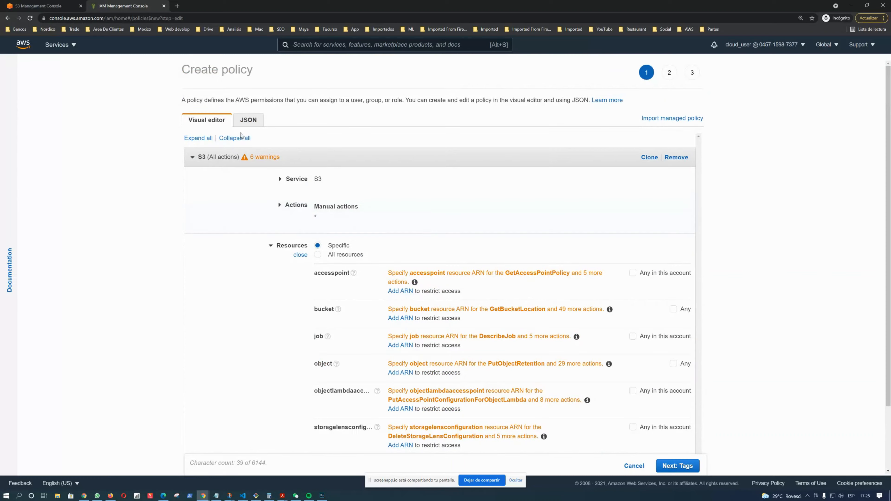
scroll(264, 206, down, 2)
scroll(264, 205, up, 2)
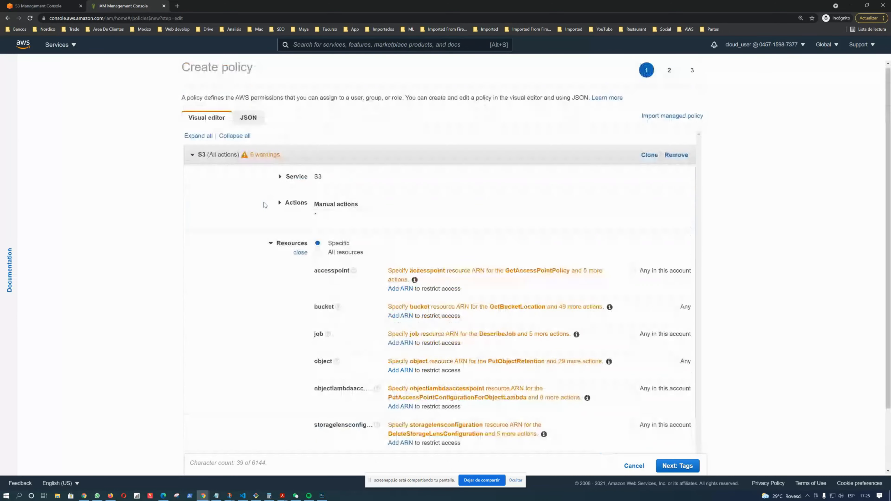
scroll(308, 233, down, 2)
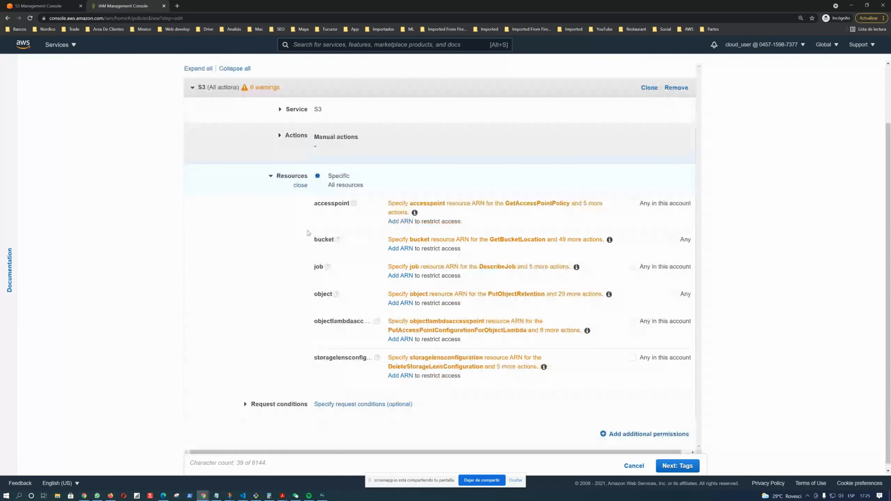
scroll(299, 190, up, 2)
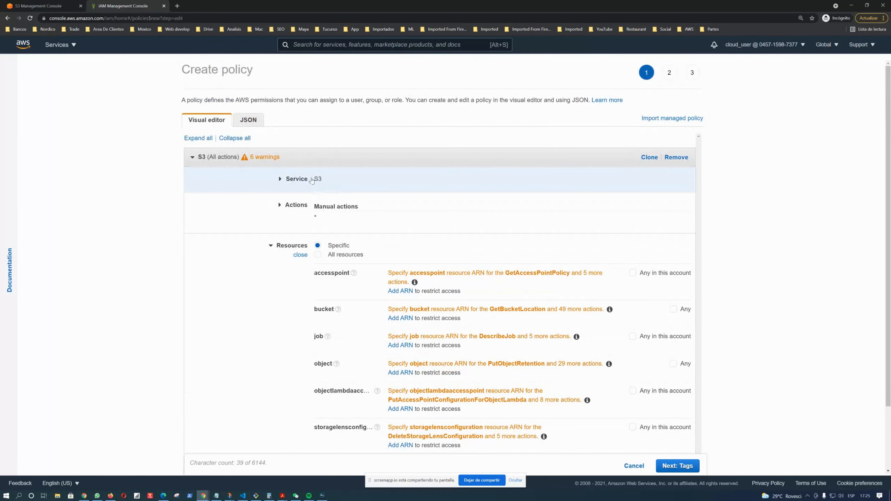
scroll(315, 193, down, 2)
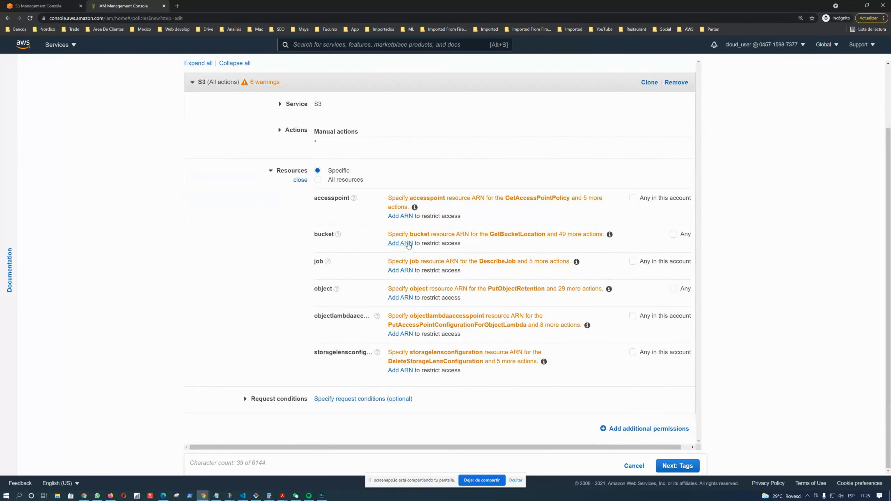
click(400, 244)
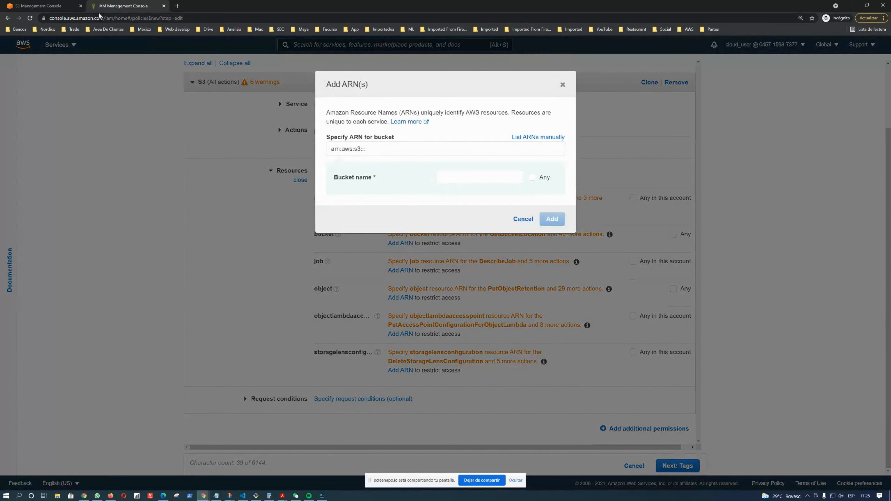
click(51, 10)
drag(246, 324, 171, 323)
key(ctrl+c)
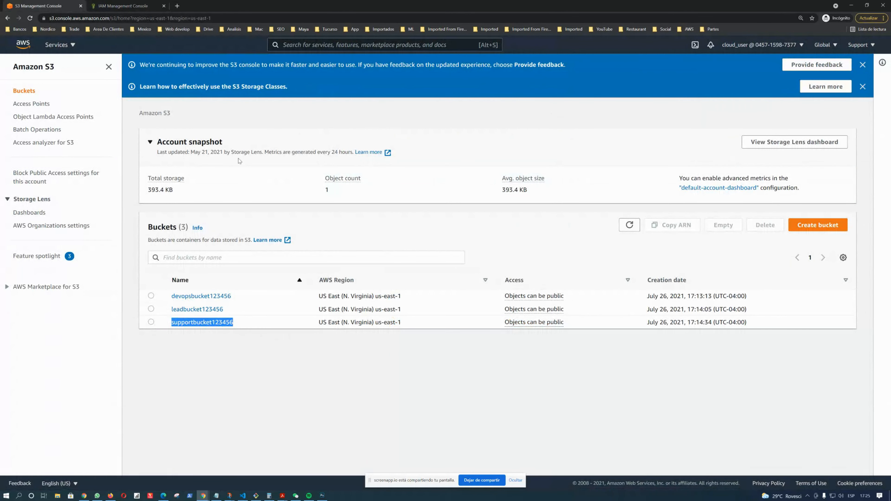
Paste the name to add the supportbucket123456 bucket ARN as the policy's bucket resource
click(130, 4)
click(457, 179)
key(ctrl+v)
click(552, 219)
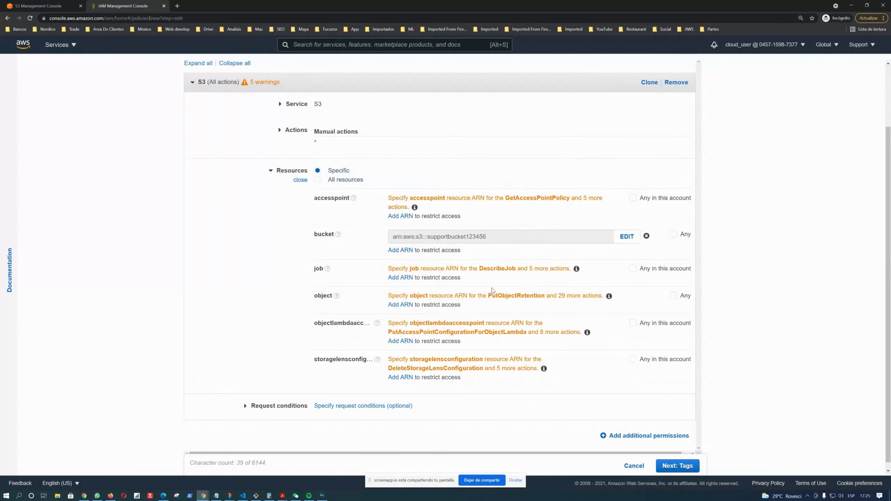
Skip tags, name the policy Support-Policy, and create it
click(678, 466)
click(674, 465)
click(312, 127)
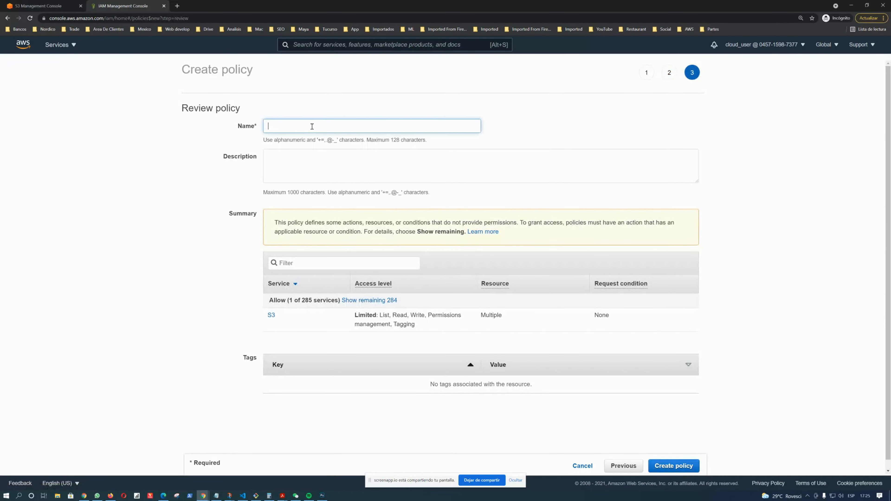
text(Support-Policy)
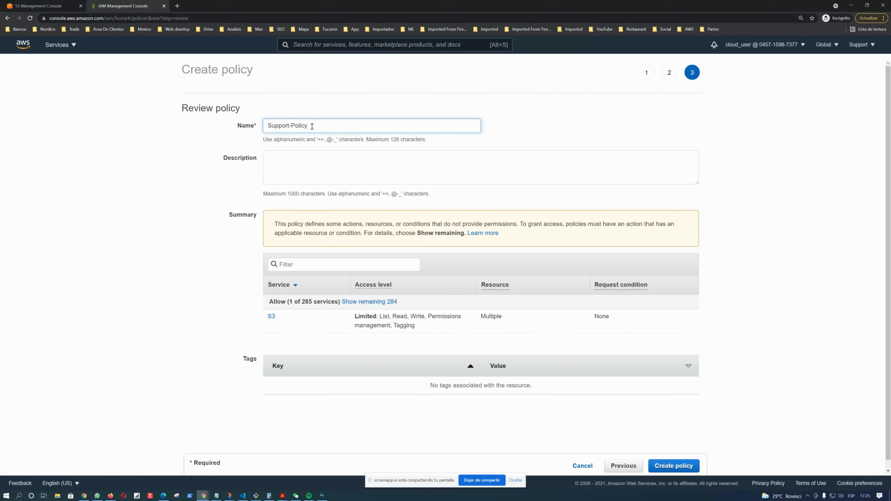
click(311, 163)
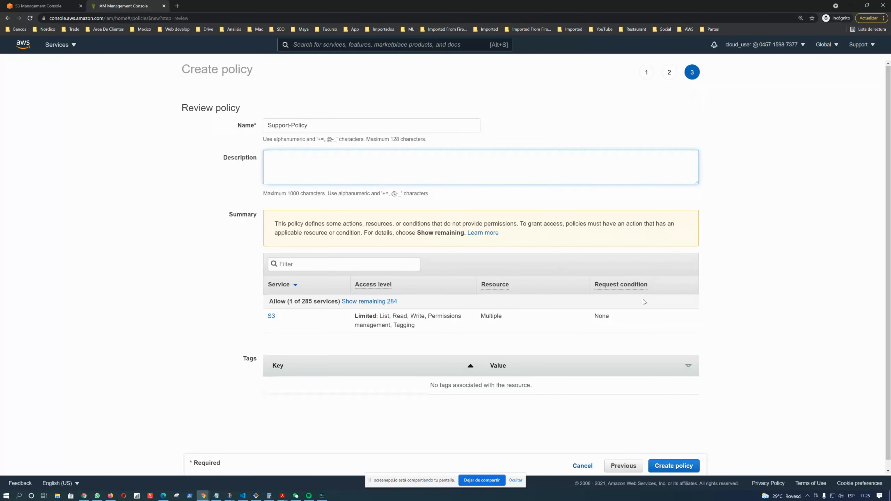
scroll(677, 463, down, 1)
click(682, 464)
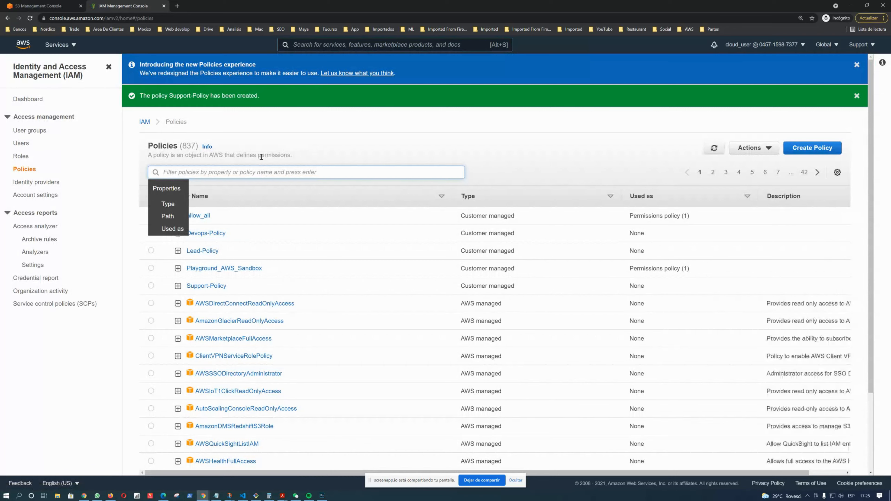
double_click(274, 155)
click(339, 154)
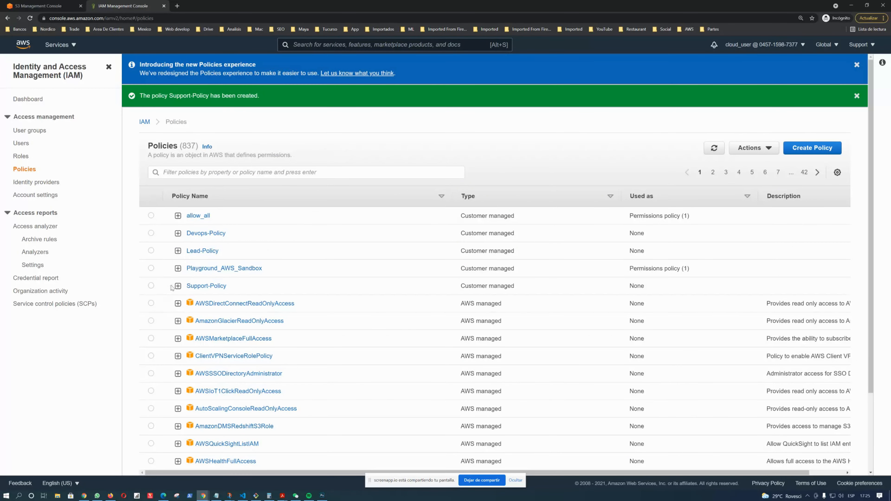
scroll(278, 232, down, 5)
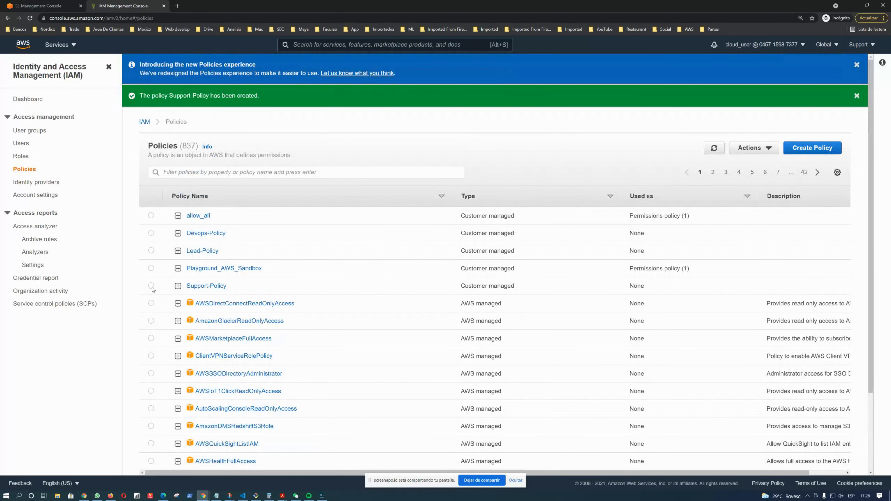
click(151, 286)
click(151, 268)
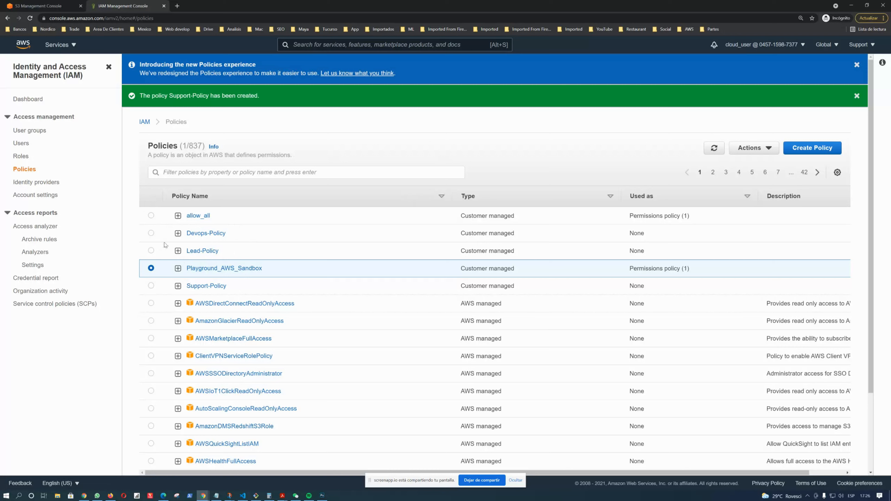
Attach Devops-Policy to the user Devop-User
click(151, 233)
click(768, 148)
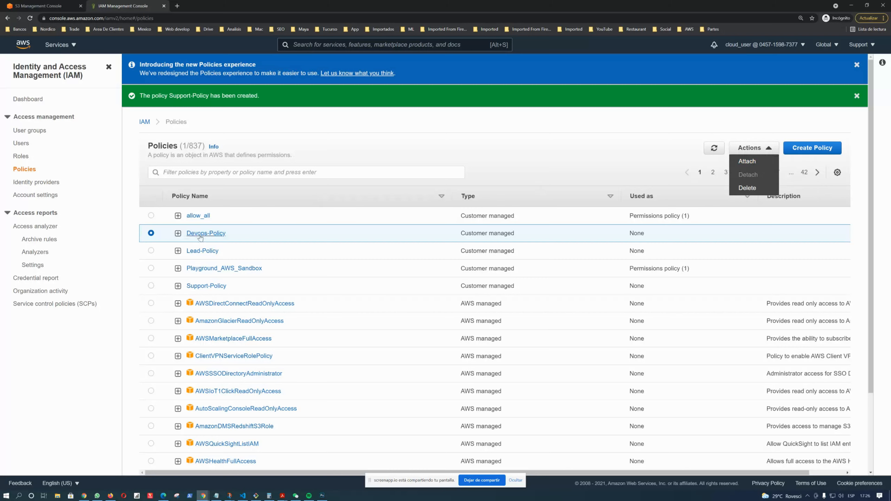
click(753, 162)
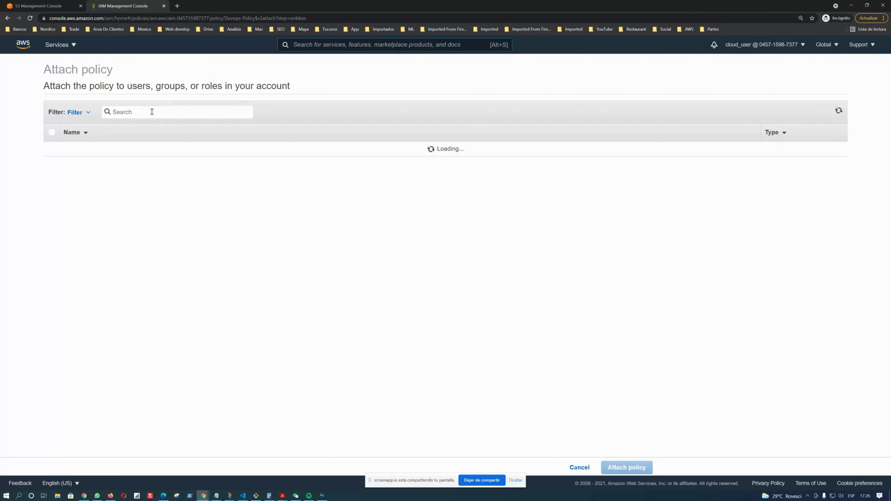
click(50, 165)
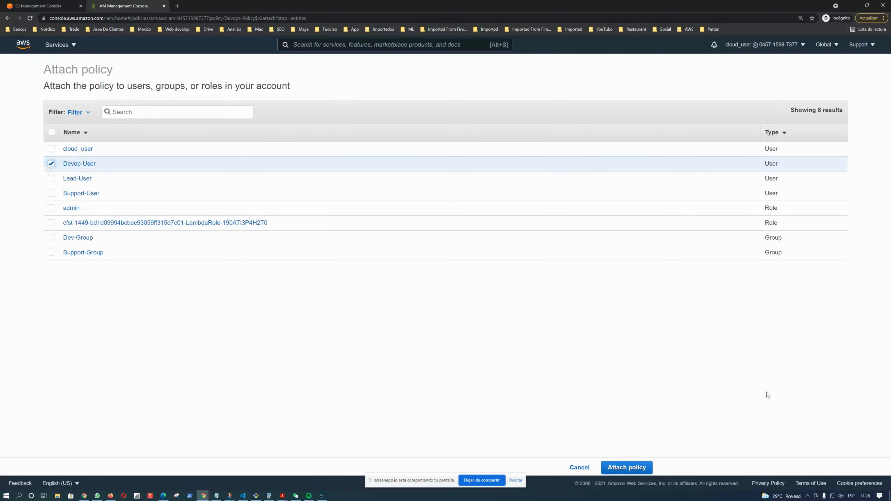
click(631, 468)
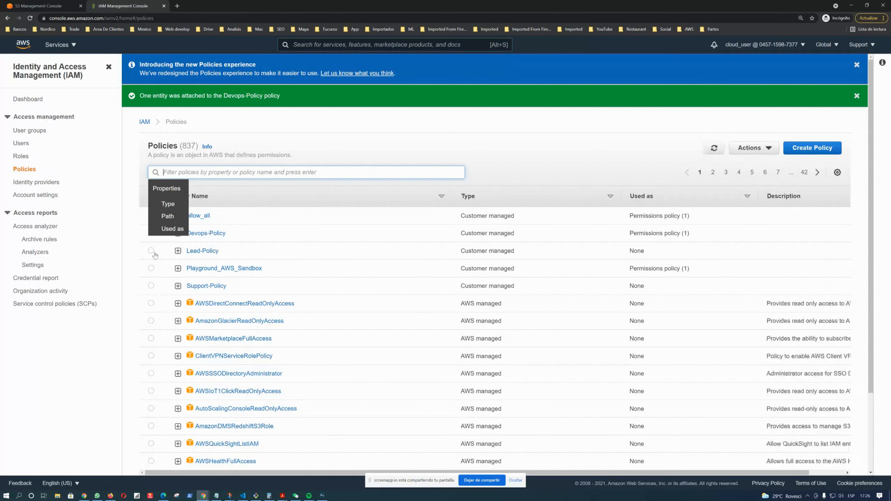
Attach Lead-Policy to the user Lead-User
click(151, 250)
click(764, 148)
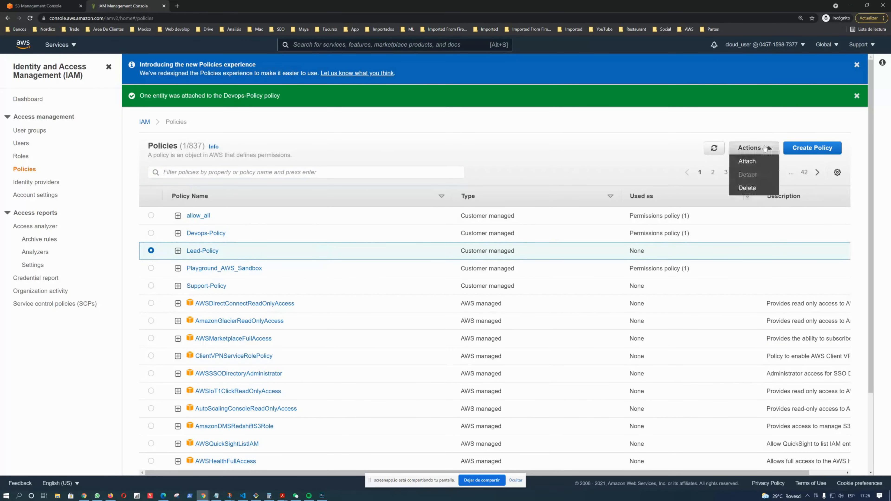
click(764, 160)
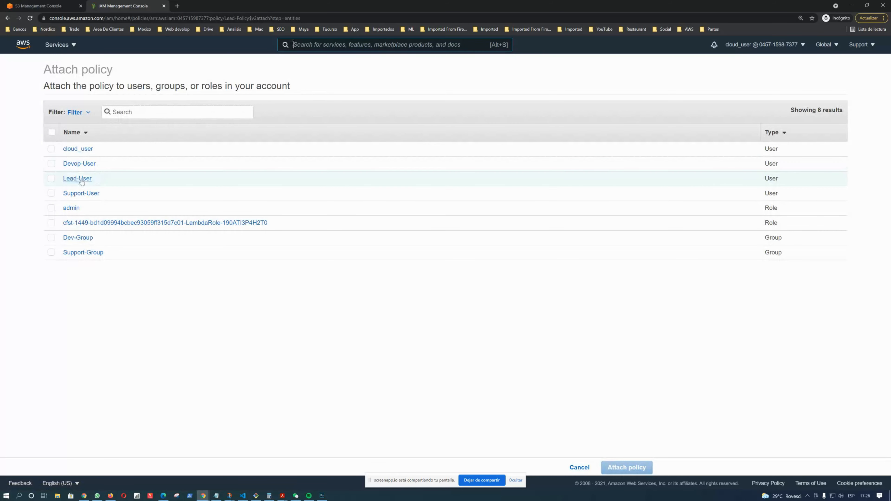
click(52, 179)
click(635, 471)
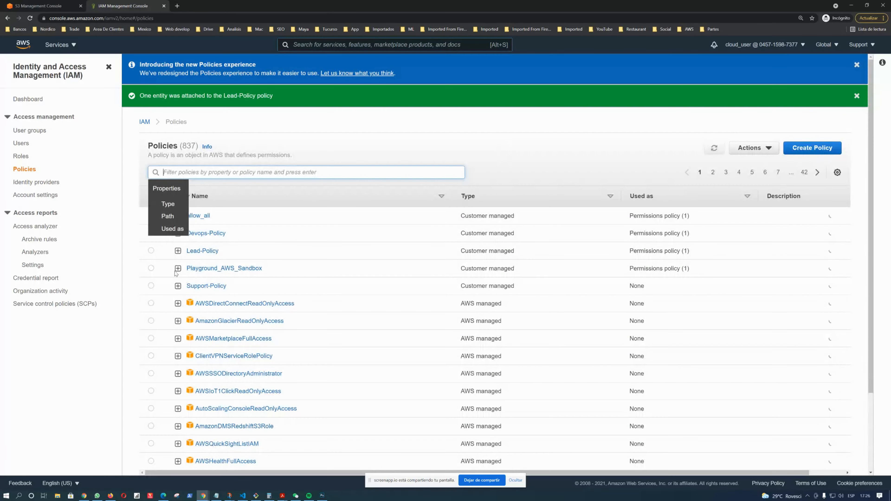
Attach Support-Policy to the user Support-User
click(151, 286)
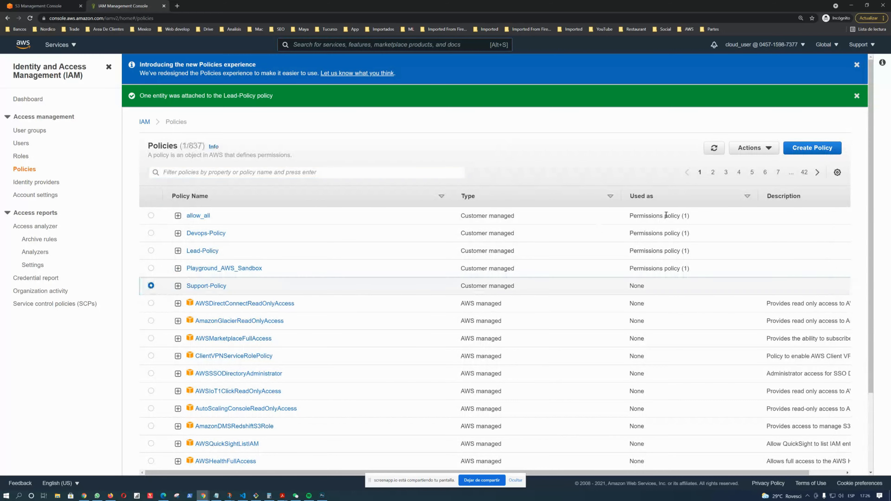
click(774, 149)
click(759, 162)
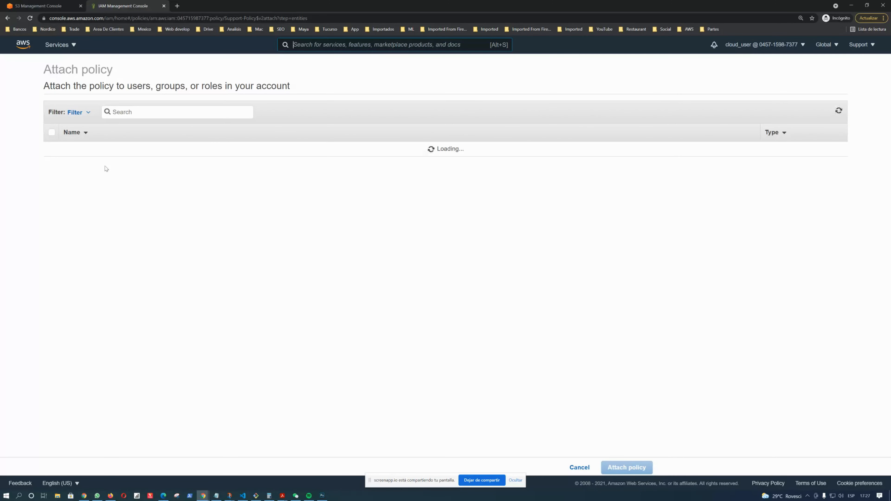
click(52, 193)
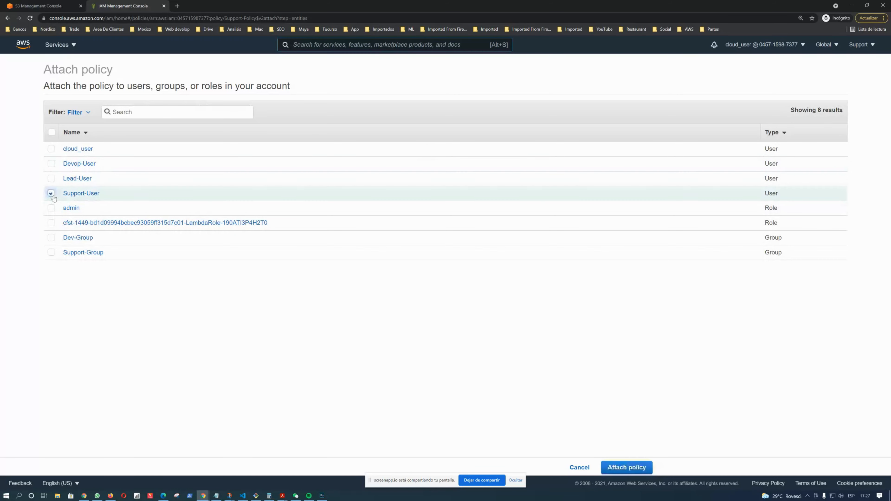
click(633, 468)
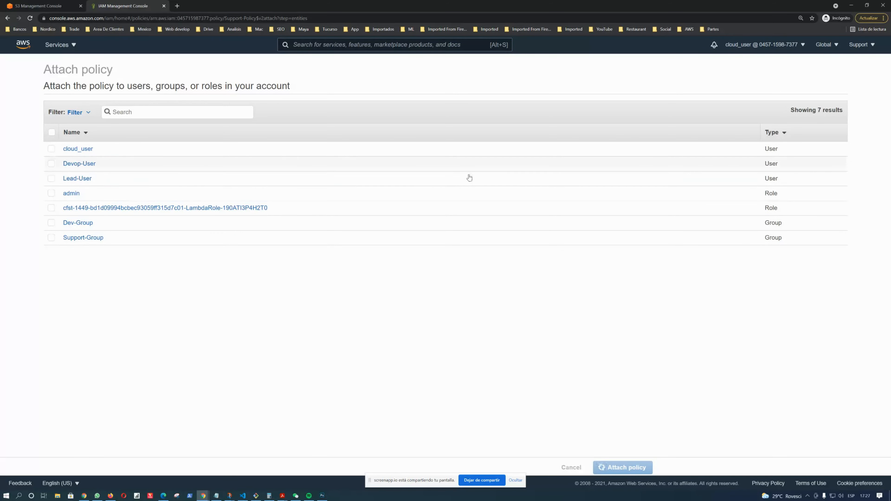
Copy the sign-in URL for IAM users from the IAM dashboard
key(alt+Tab)
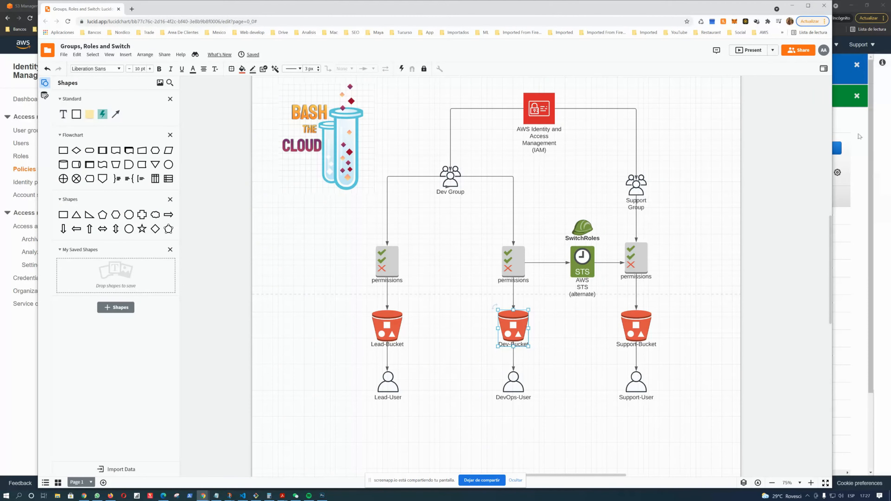
click(858, 121)
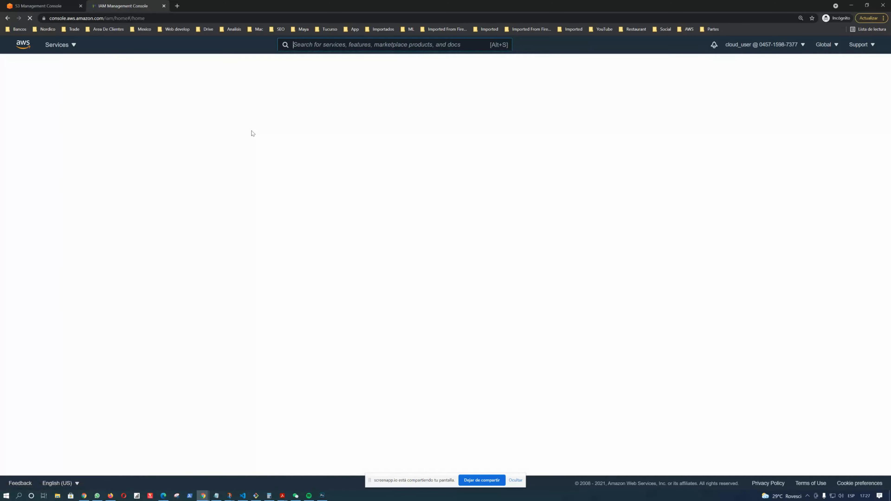
click(303, 101)
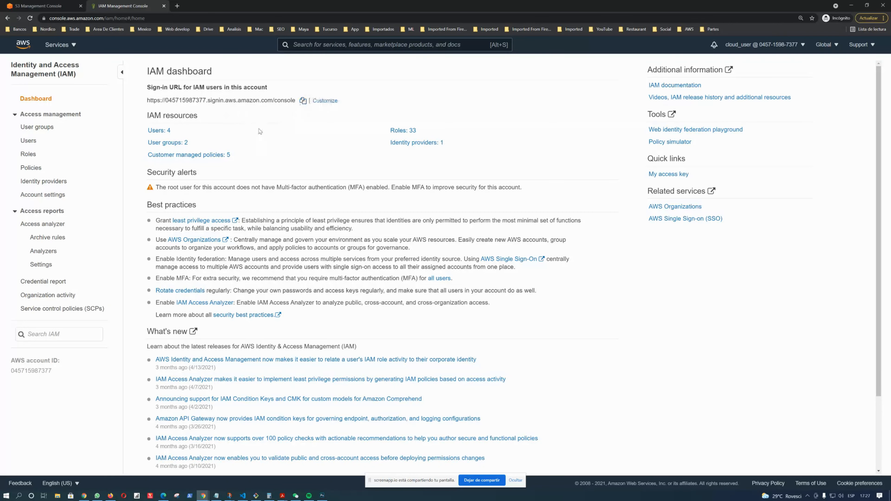
Open the copied IAM sign-in URL in another browser window
key(alt+Tab)
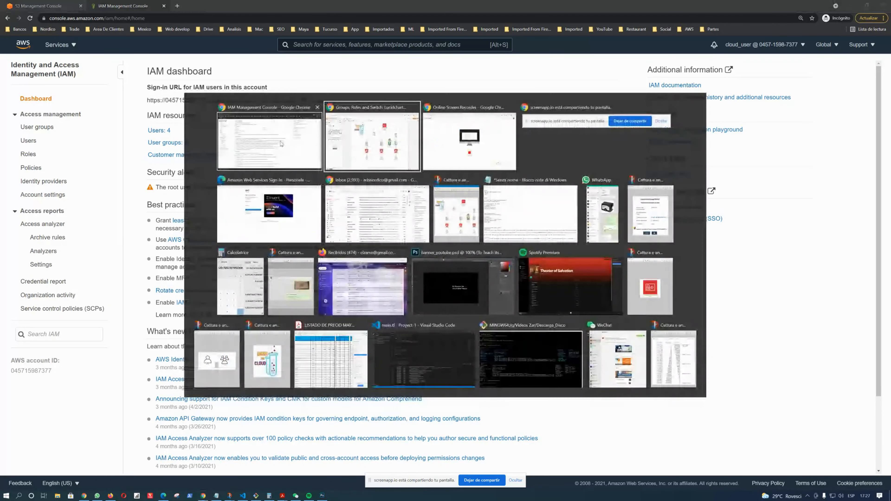
click(268, 203)
click(143, 18)
key(ctrl+v)
key(Return)
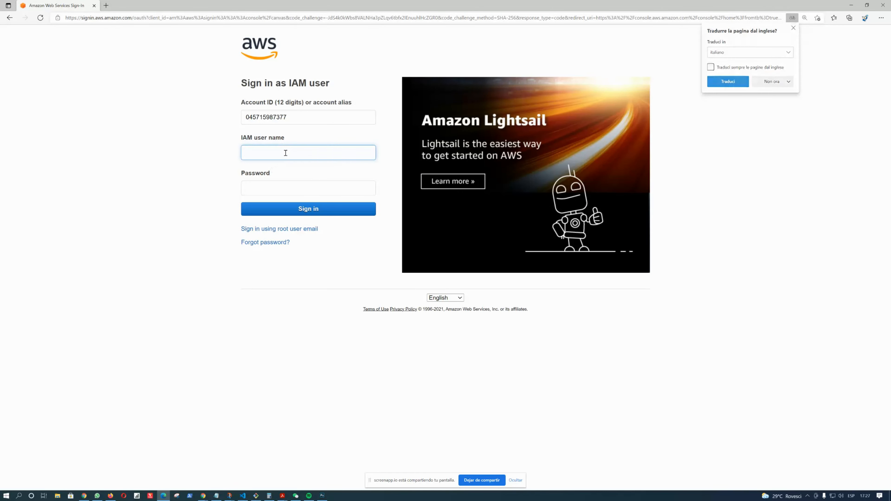
Copy the Lead-User name from the users list and sign in as that IAM user with its password
key(alt+Tab)
click(29, 141)
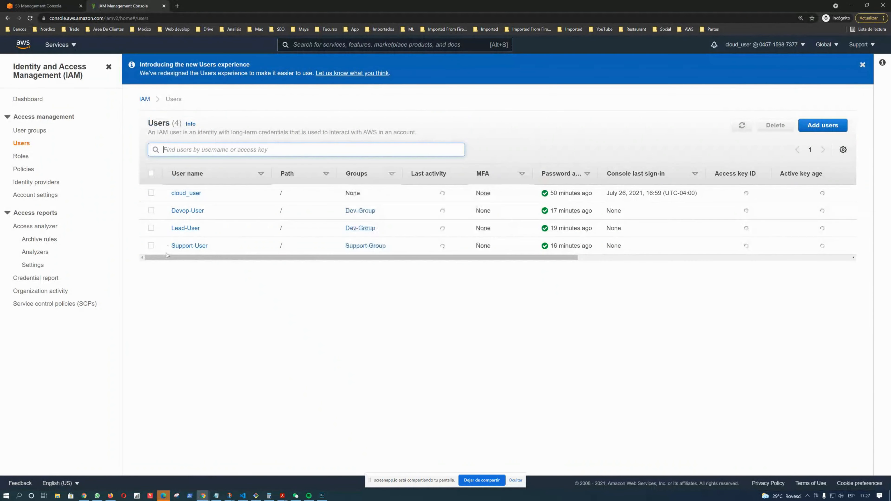
drag(170, 232, 200, 234)
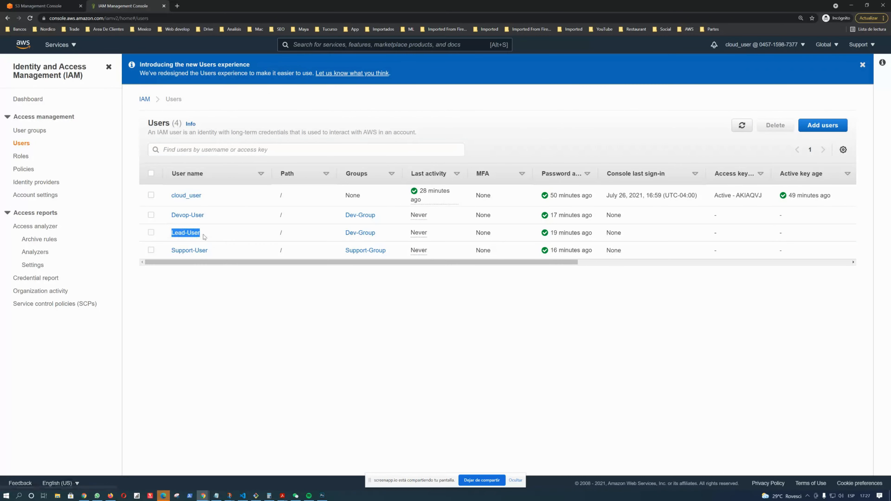
key(alt+Tab)
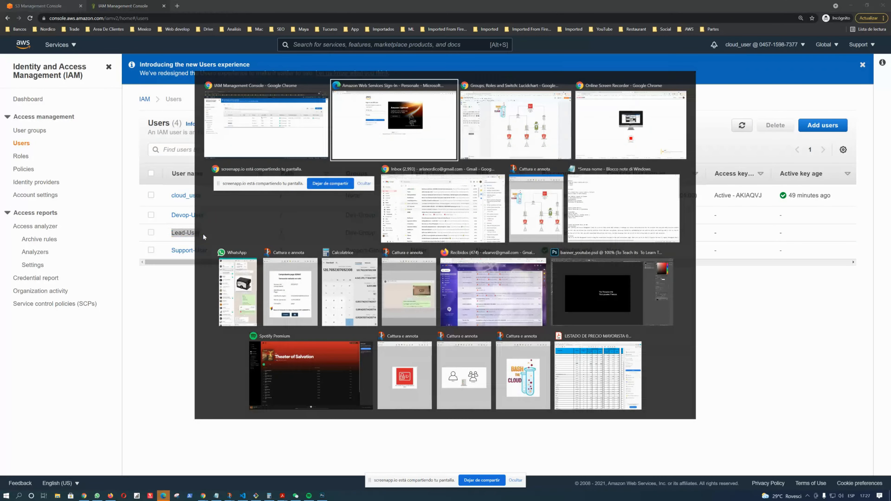
key(Tab)
text(••)
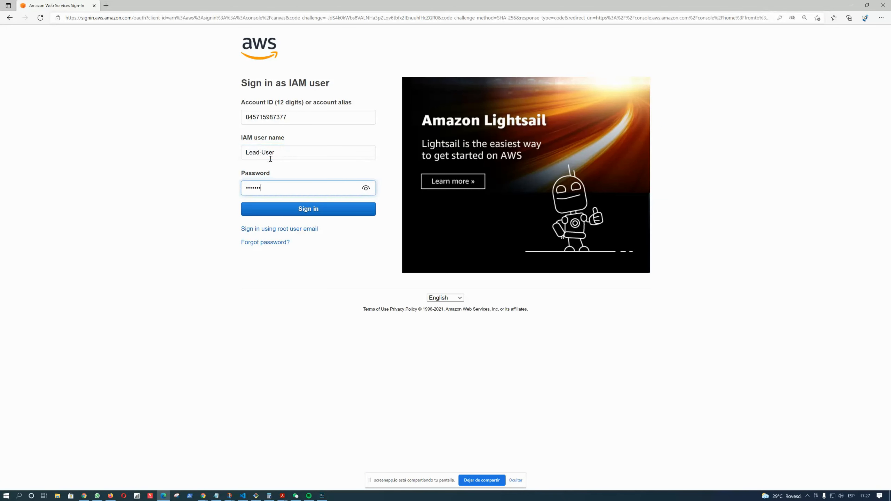
key(Return)
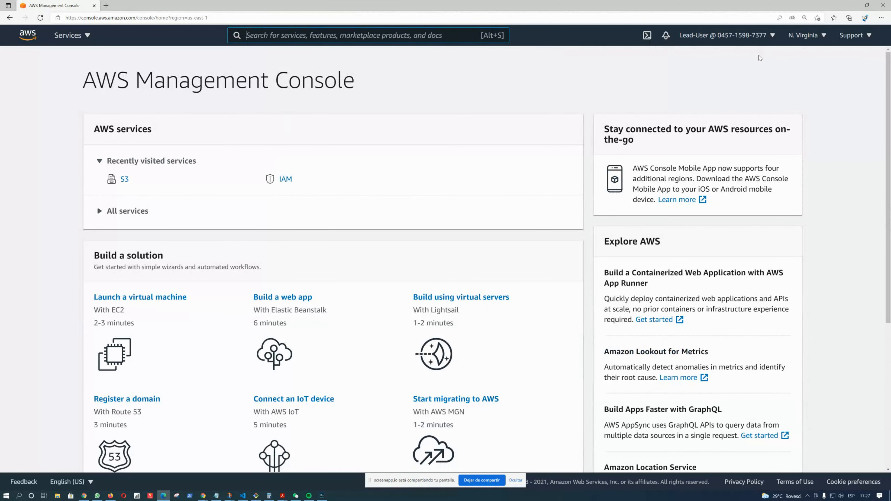
Open S3 as Lead-User and inspect the account menu and each bucket's access status in the bucket list
click(760, 37)
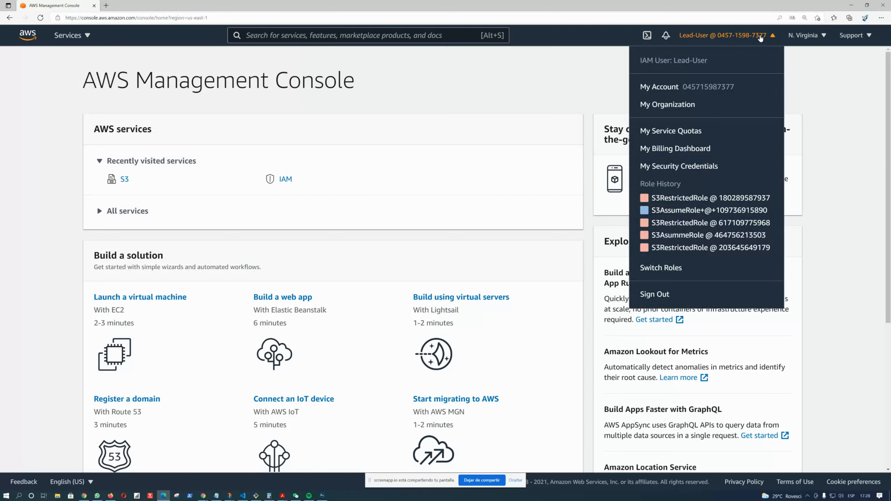
click(760, 37)
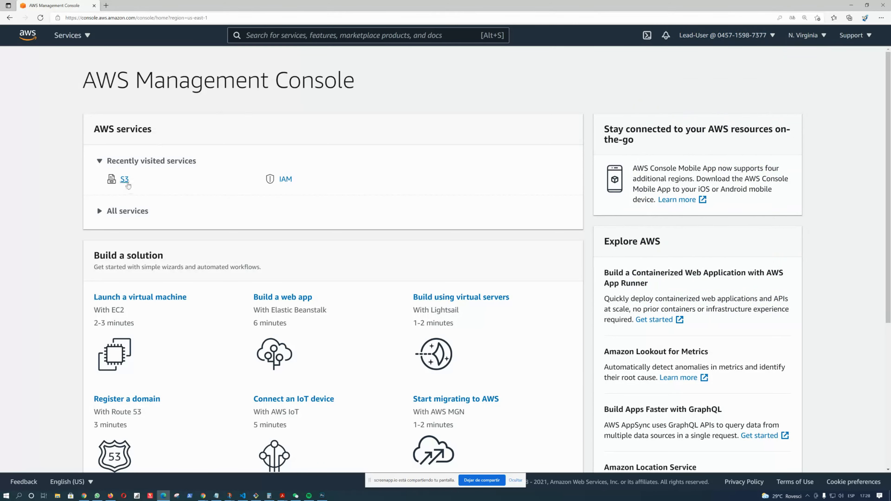
click(126, 184)
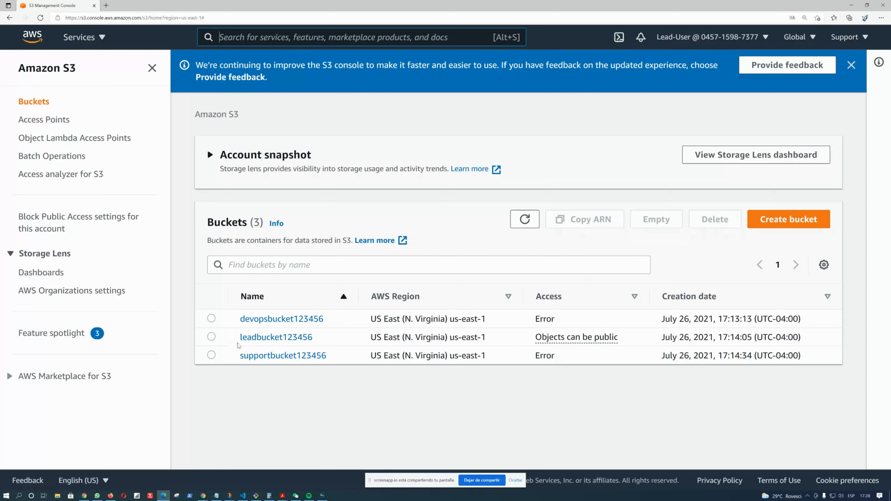
drag(236, 341, 619, 345)
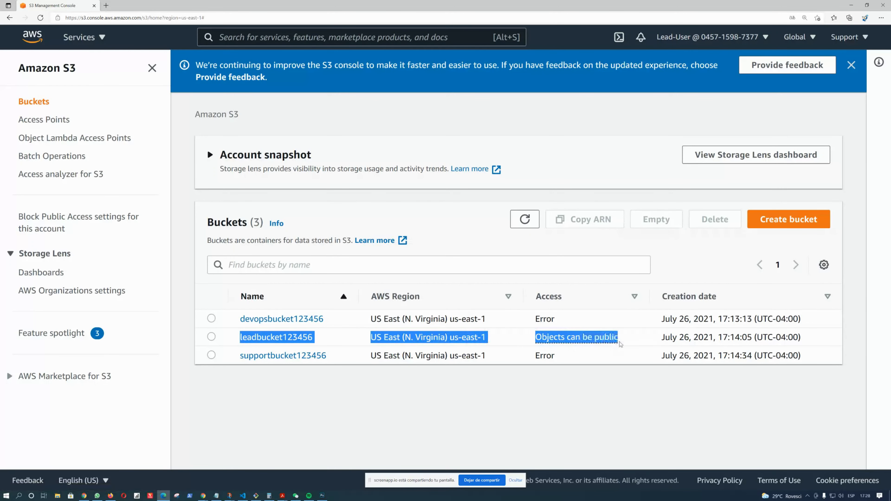
click(632, 343)
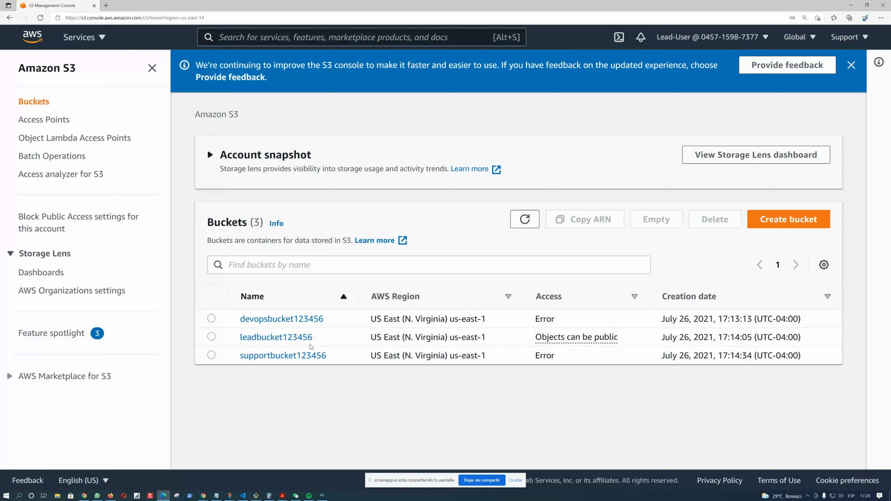
drag(533, 322, 560, 322)
drag(526, 360, 577, 358)
click(757, 39)
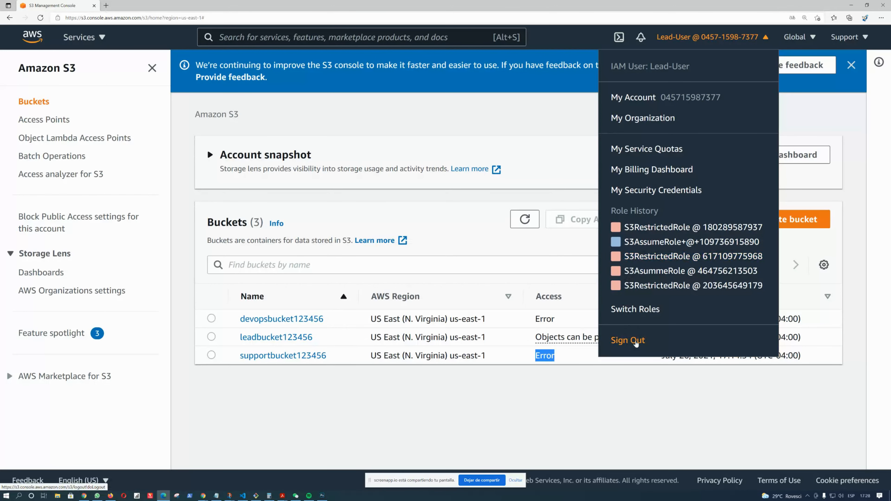
click(563, 327)
click(728, 44)
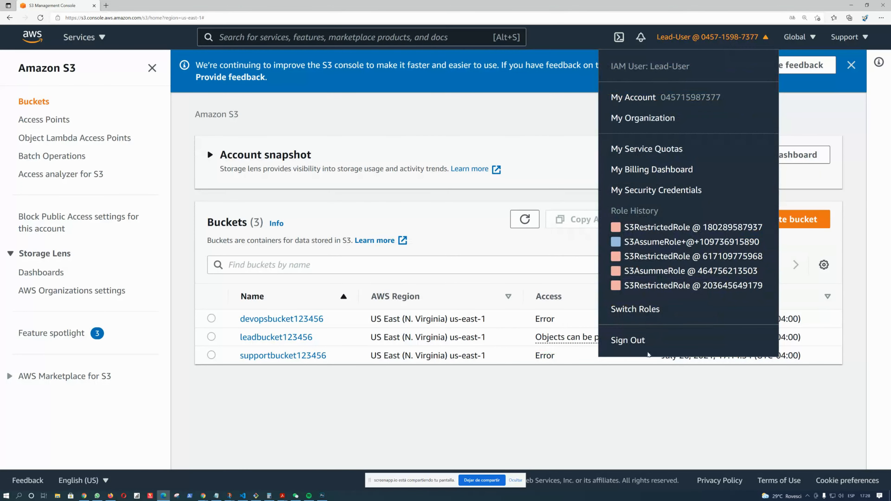
click(402, 295)
drag(533, 322, 570, 323)
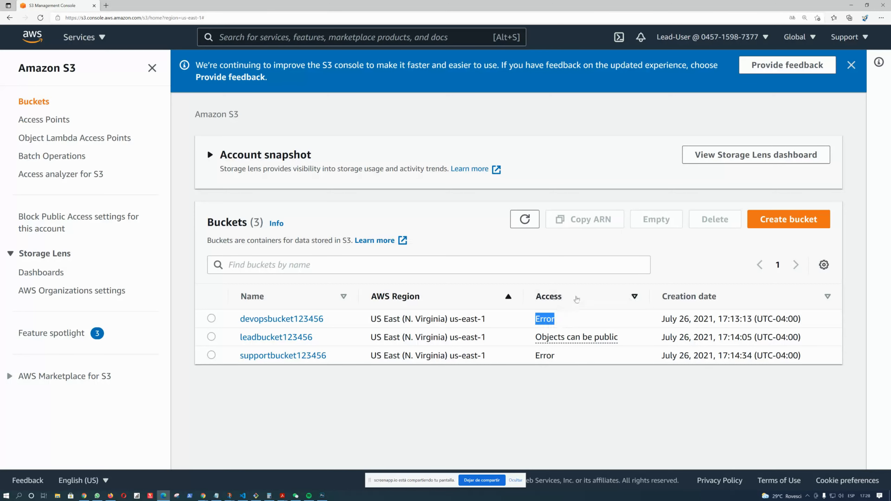
Switch back to the Lucidchart groups, roles and switch-role diagram
key(alt+Tab)
click(528, 135)
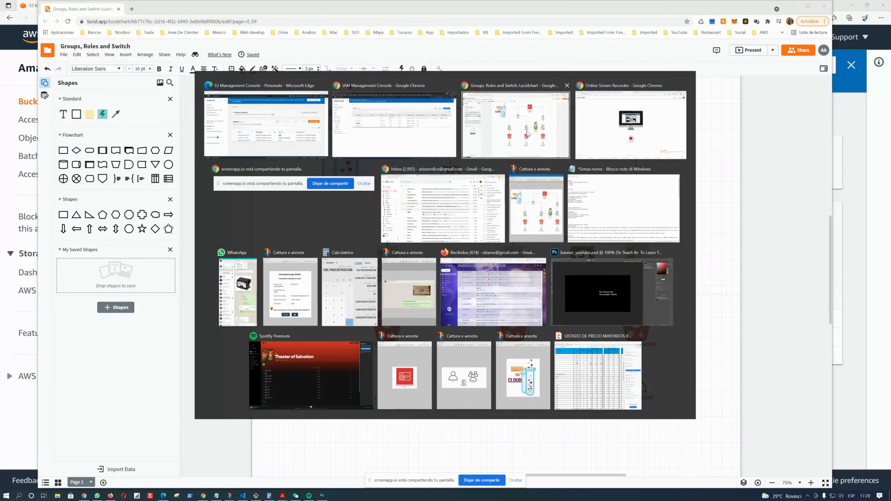
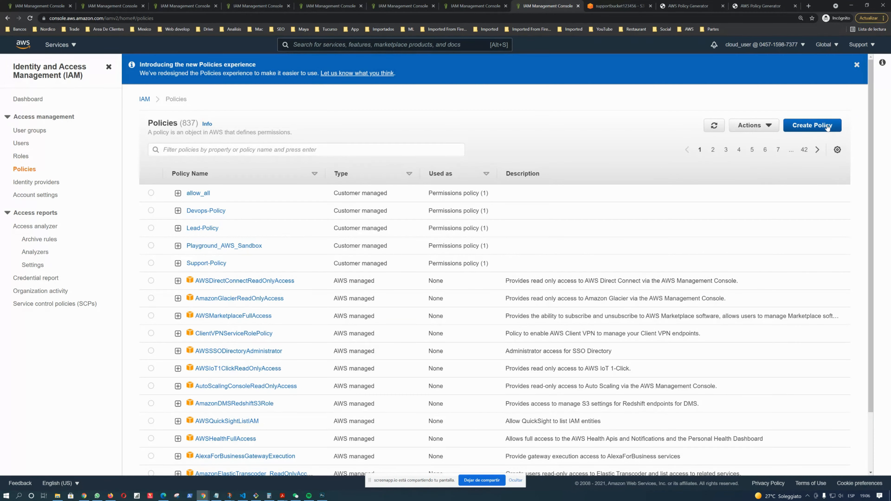
Start a new IAM policy in the visual editor allowing the STS AssumeRole write action
click(827, 129)
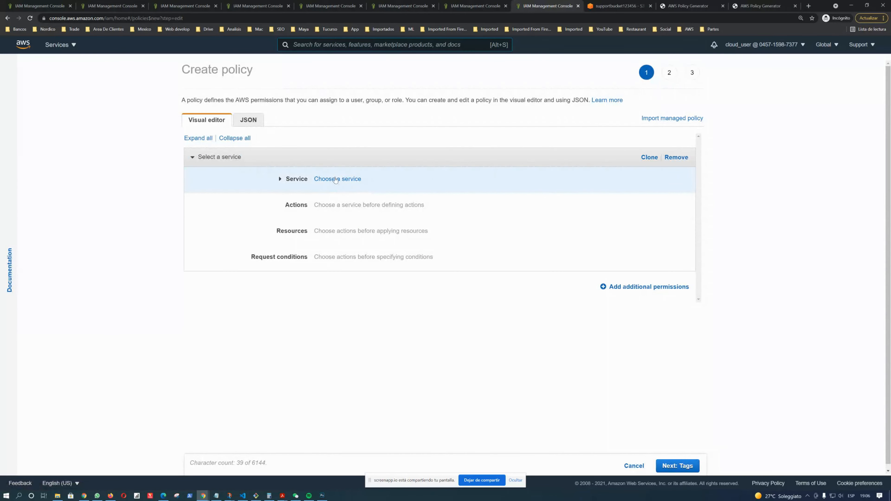
click(346, 184)
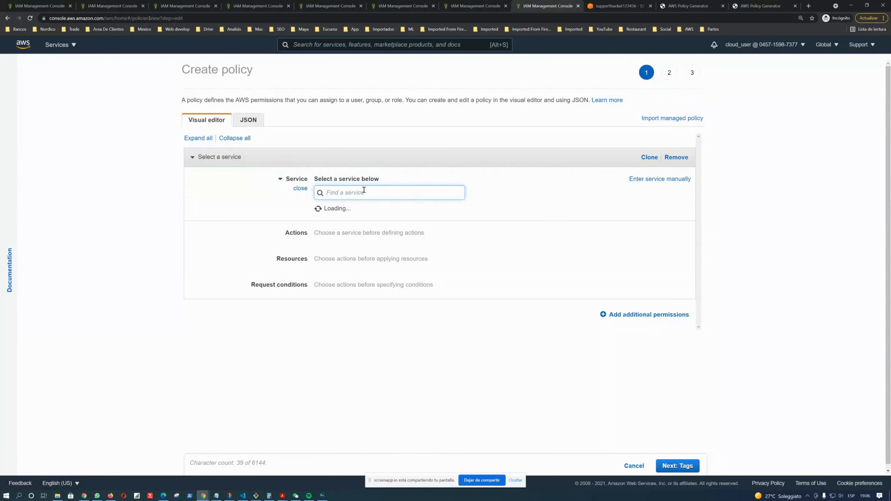
text(sts)
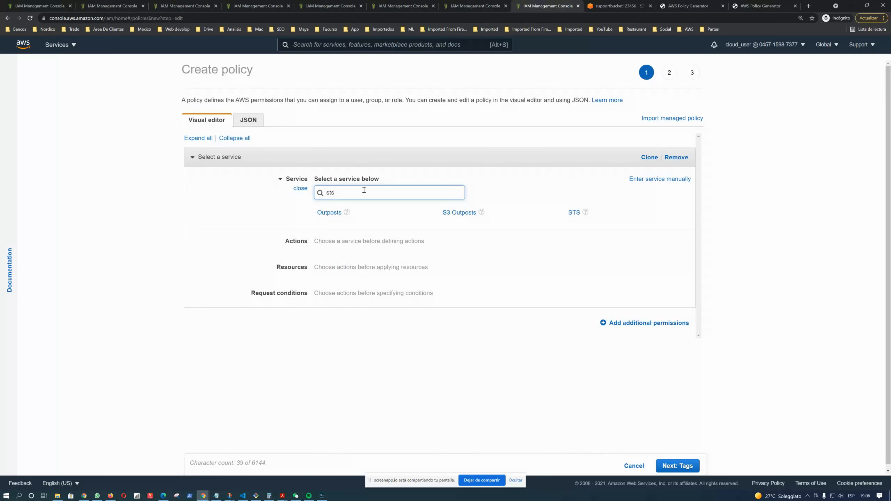
click(575, 214)
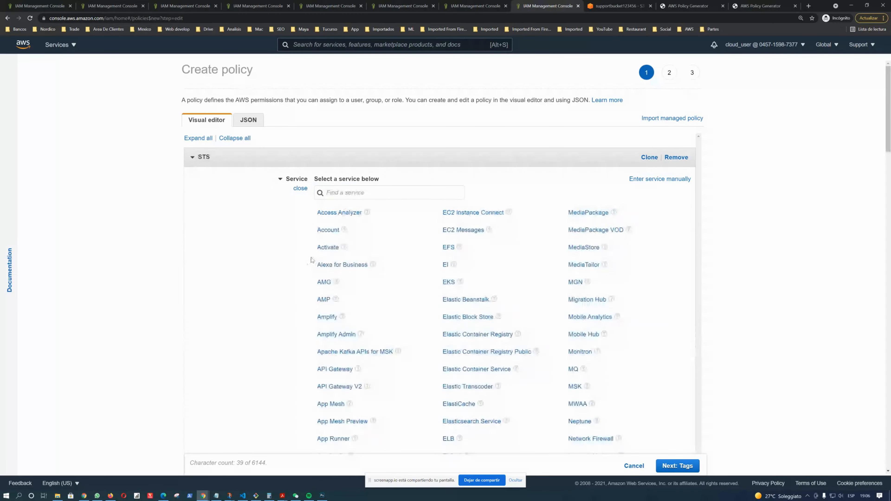
click(318, 292)
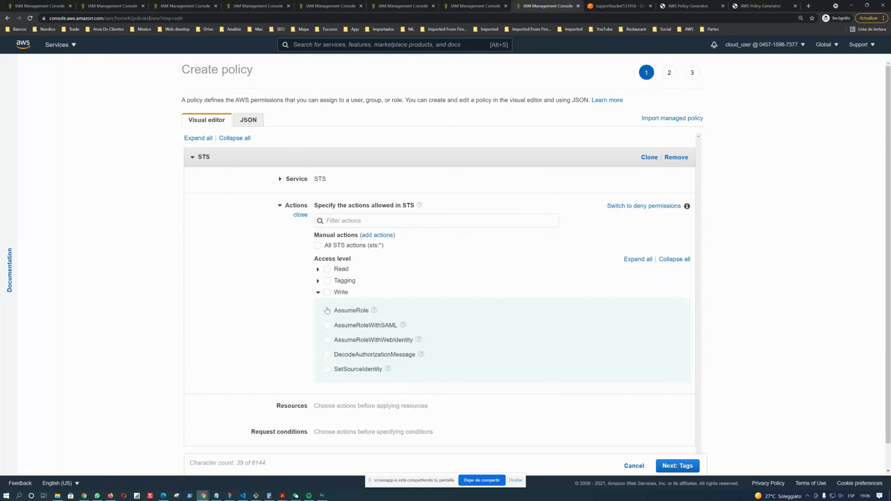
click(328, 313)
scroll(419, 277, down, 1)
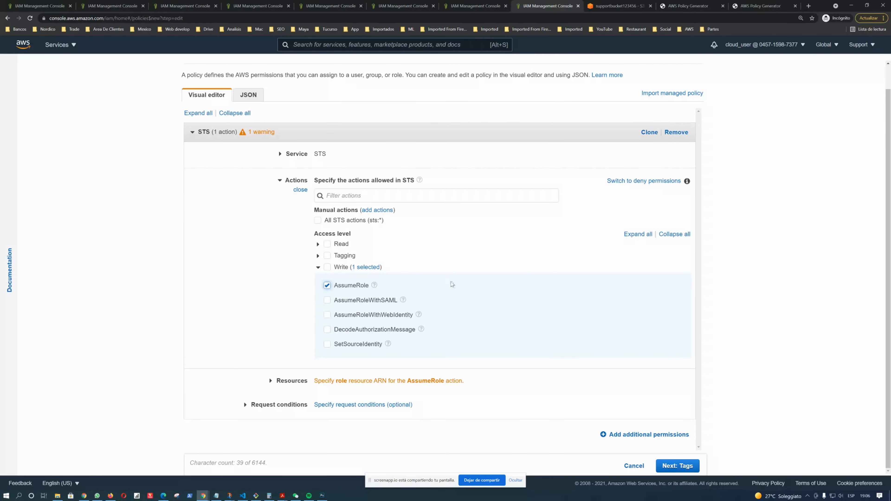
Restrict the AssumeRole resource to a role ARN in this account with the role name Assume_Role
click(323, 380)
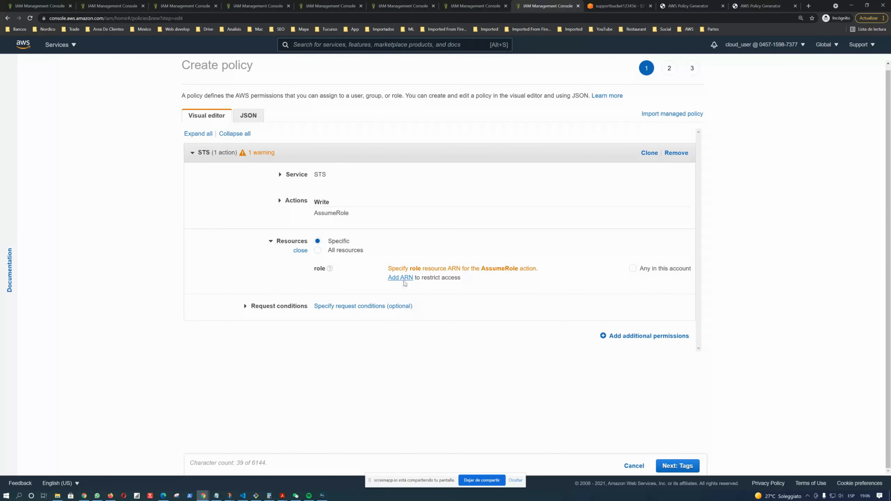
click(409, 282)
click(477, 198)
text(Assume_Role)
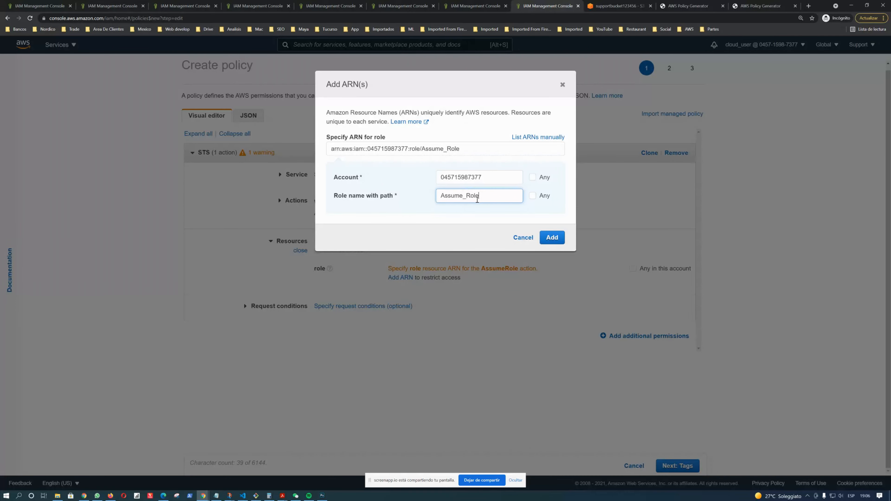
click(559, 243)
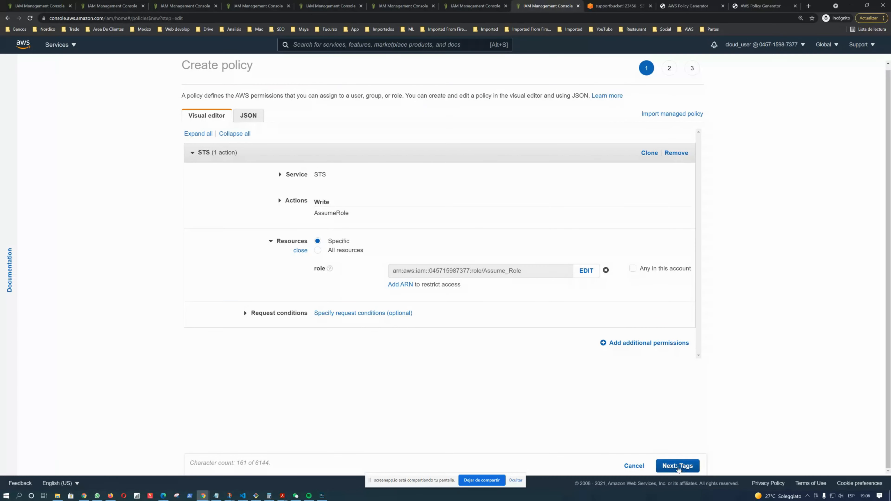
Add a second permission block for the S3 service granting all S3 actions
click(653, 342)
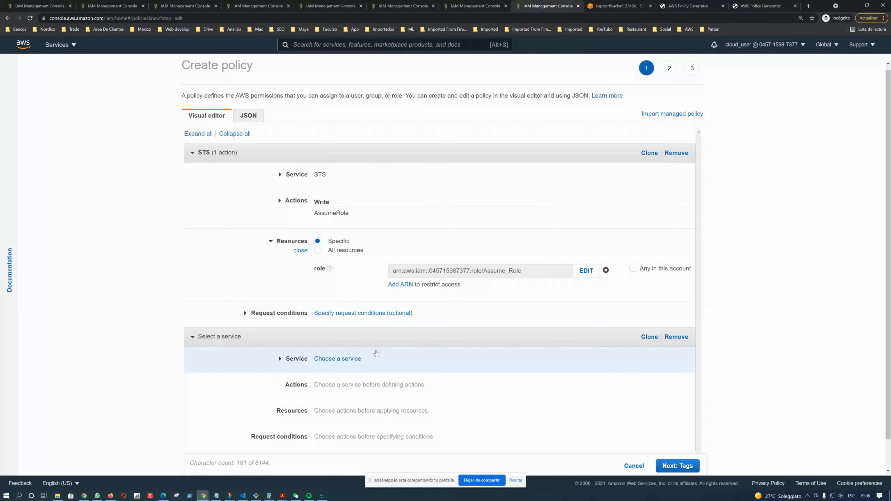
scroll(375, 351, down, 1)
click(351, 331)
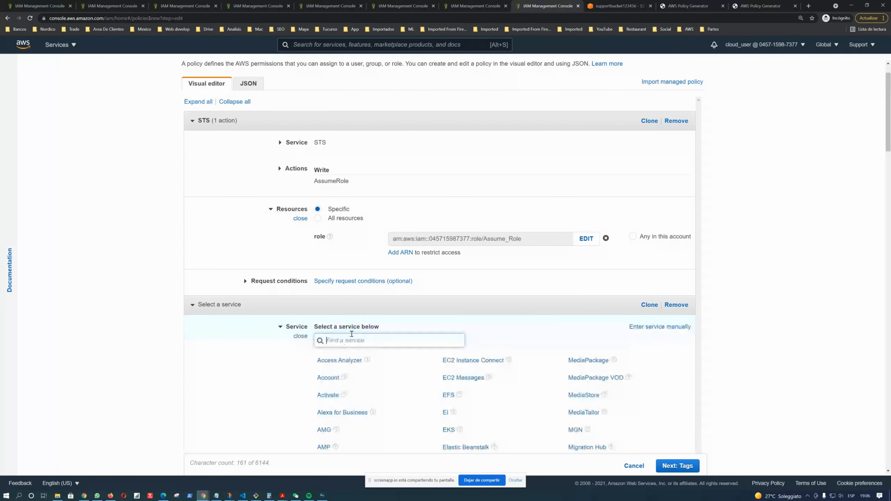
text(s3)
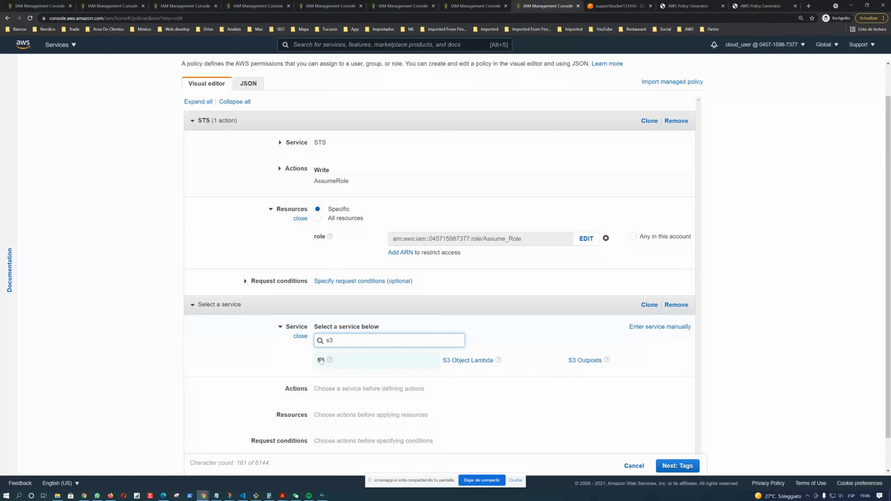
click(366, 361)
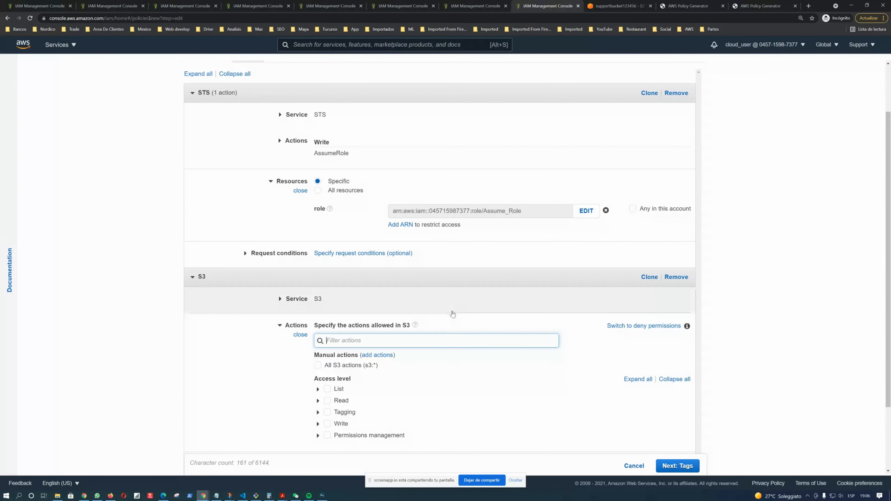
scroll(317, 338, down, 3)
click(317, 280)
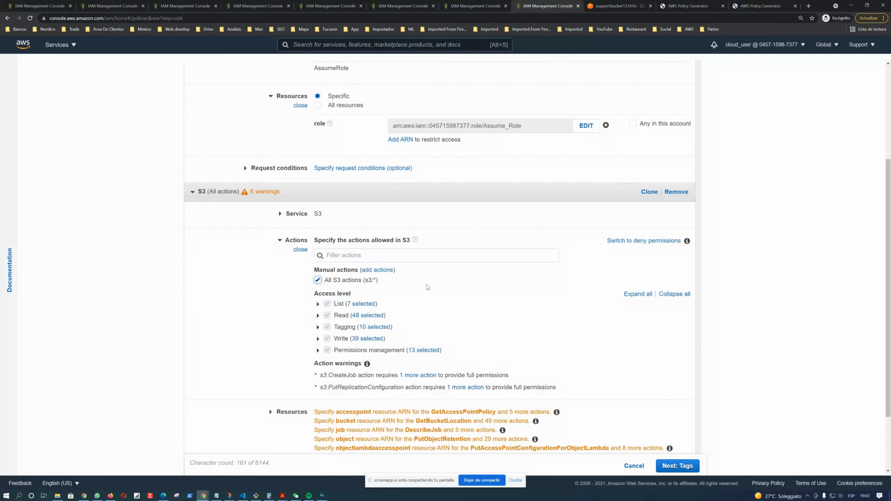
Open the S3 resource options and check the supportbucket123456 bucket name in the S3 tab before returning to the policy editor
scroll(458, 305, down, 2)
click(294, 329)
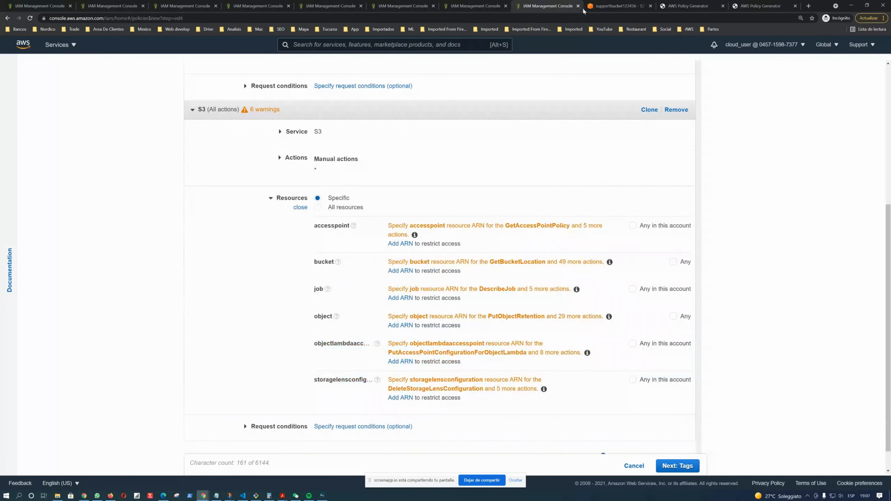
click(607, 6)
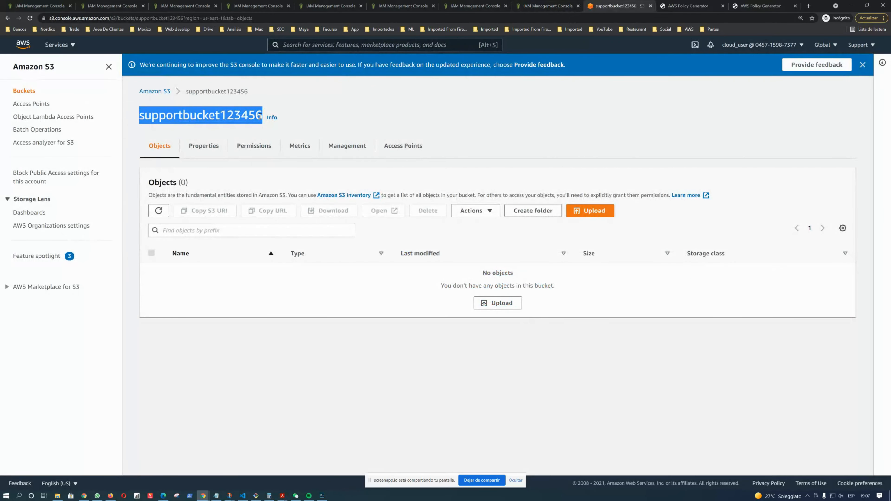
click(403, 6)
click(331, 6)
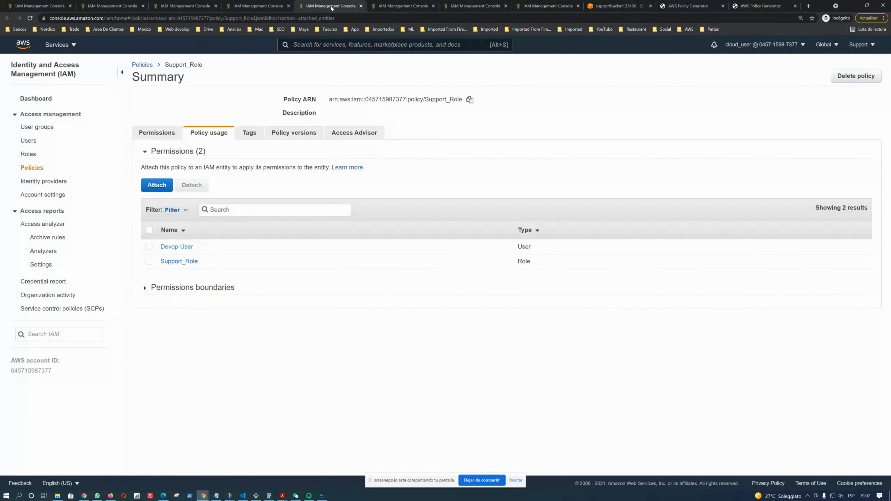
click(263, 7)
click(186, 6)
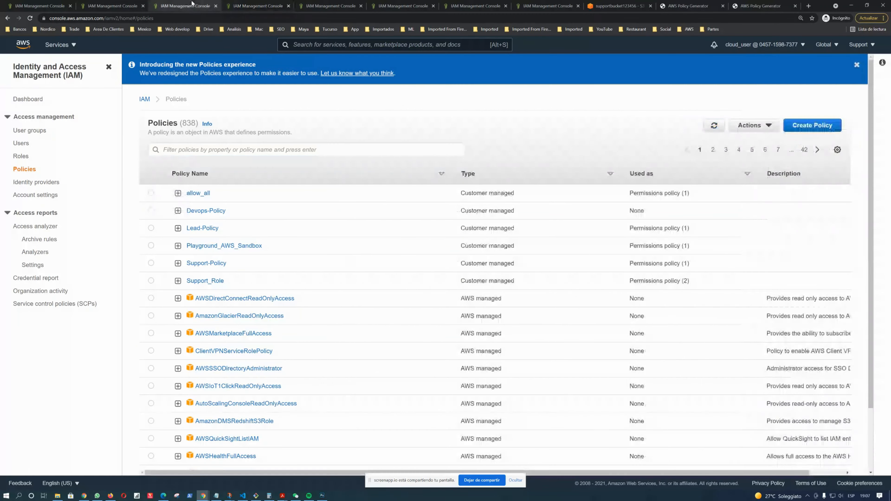
click(468, 7)
click(524, 6)
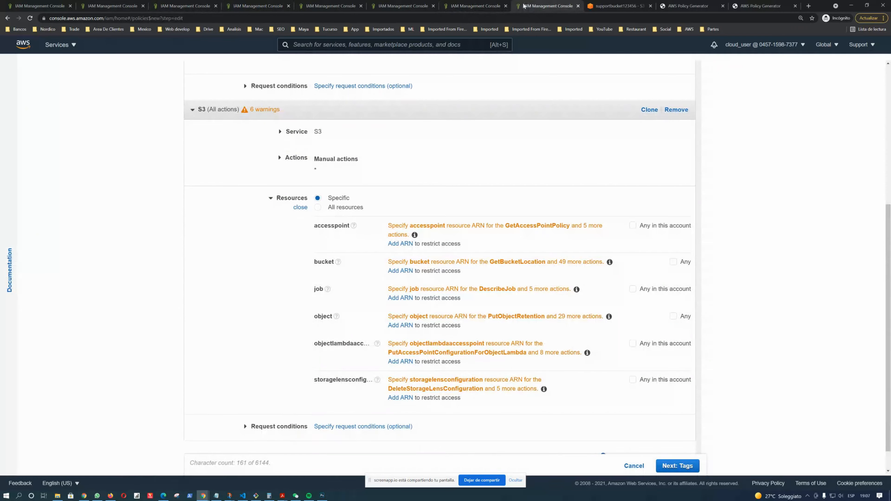
Add the supportbucket123456 bucket ARN as the S3 bucket resource and continue to the policy review
click(400, 270)
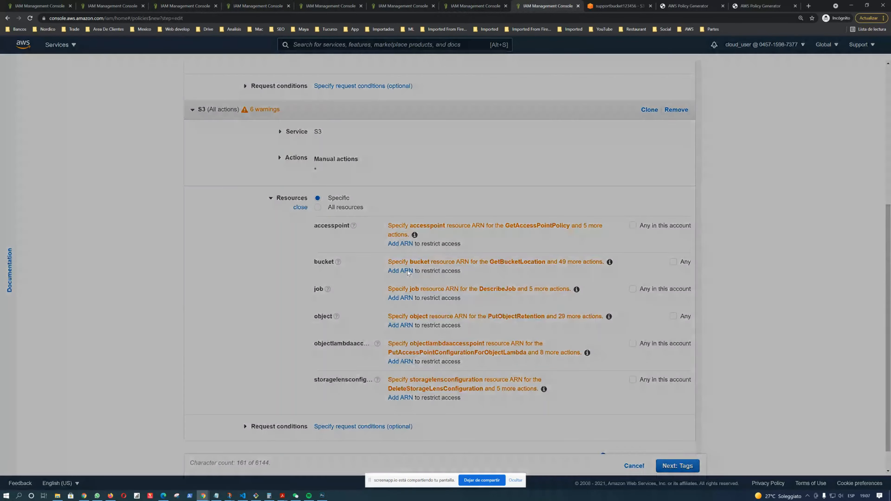
click(464, 179)
text(supportbucket123456)
click(552, 219)
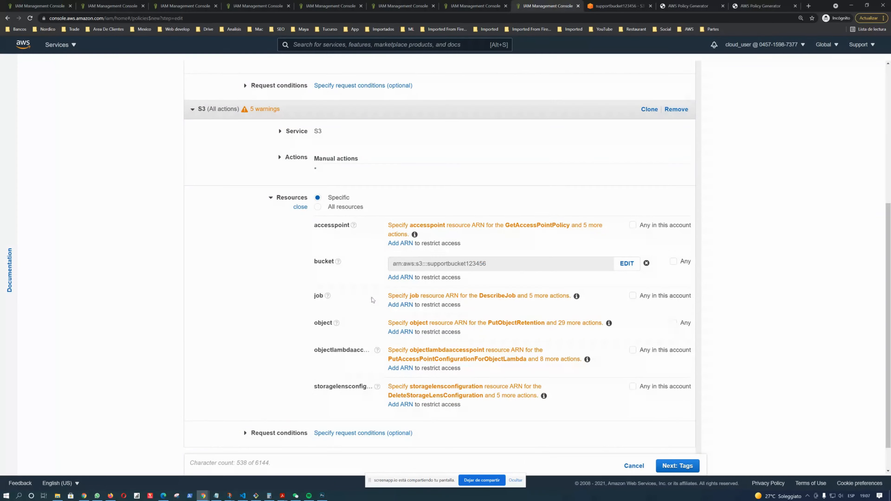
scroll(657, 456, down, 1)
click(677, 470)
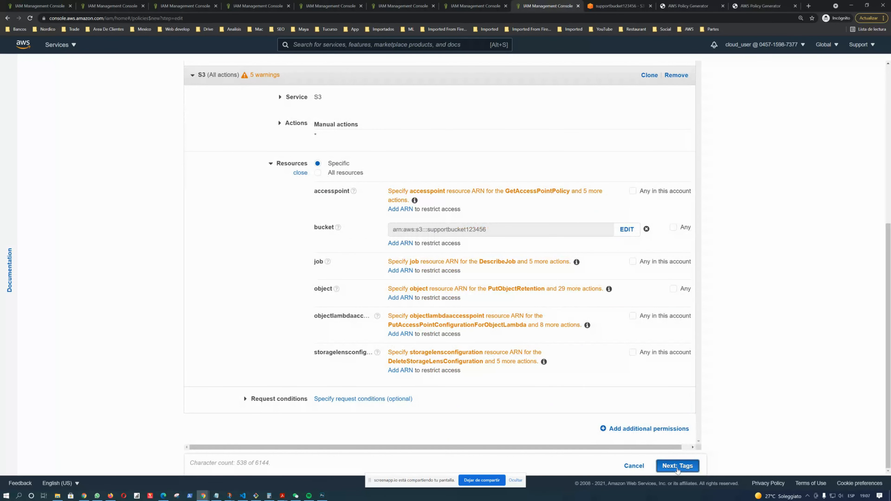
click(678, 466)
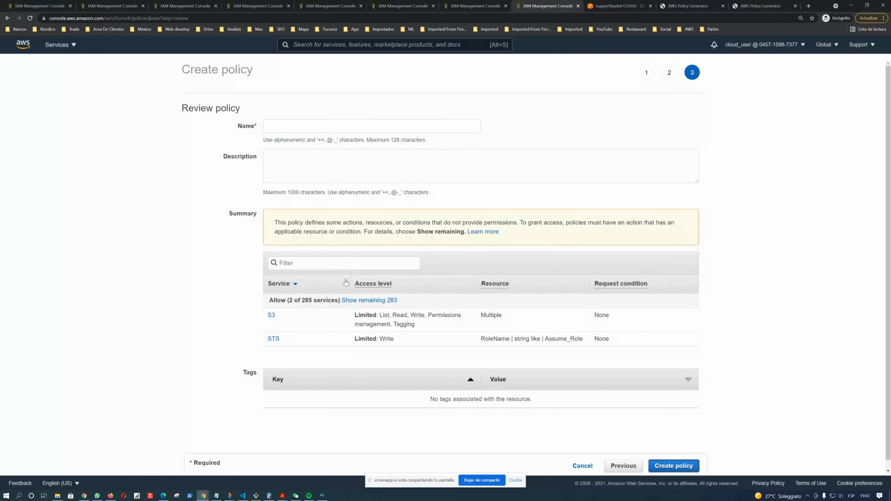
Name the policy Assume_Policy and create it
click(293, 132)
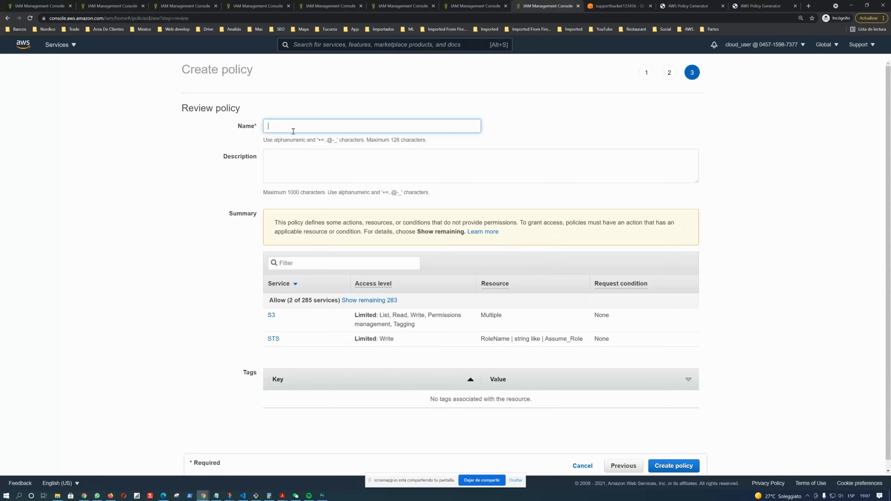
text(Assume_Policy)
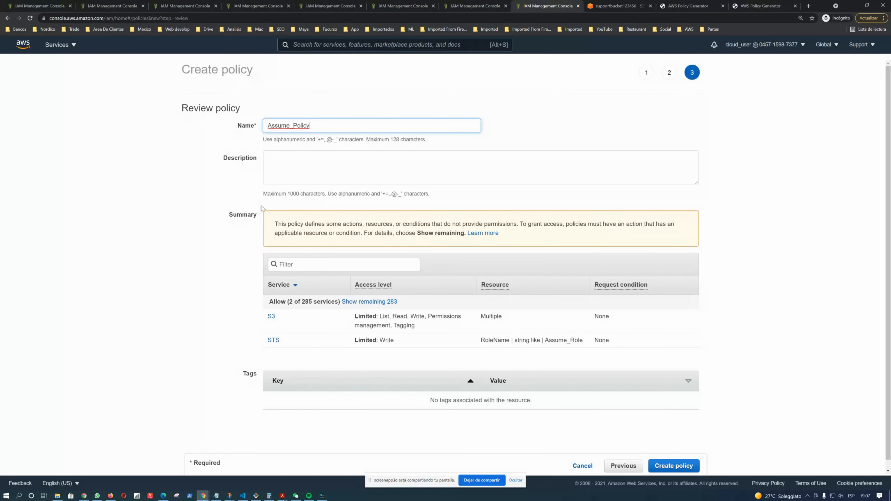
scroll(261, 208, down, 1)
click(239, 266)
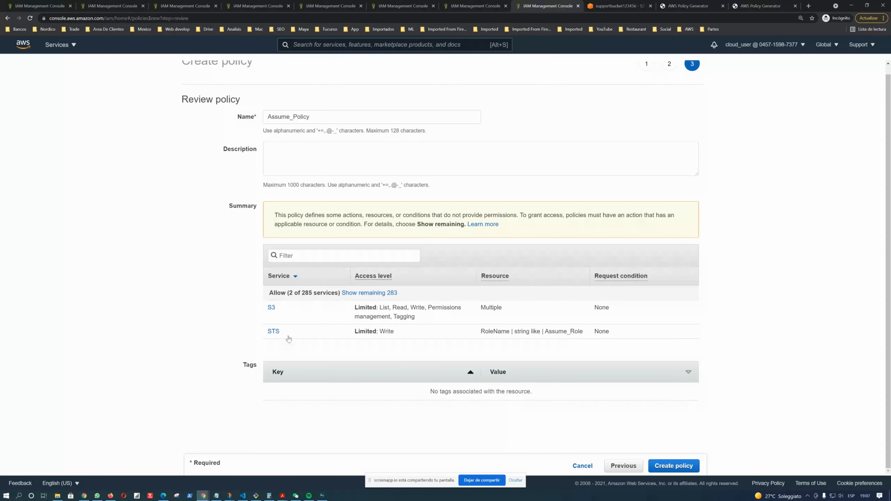
click(678, 466)
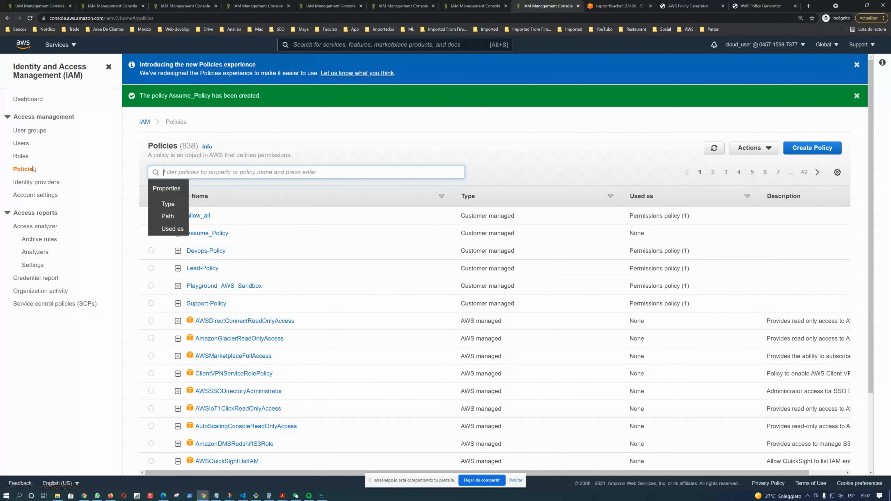
Start a new role trusted by another AWS account, entering this account's own account ID, and continue to permissions
click(22, 157)
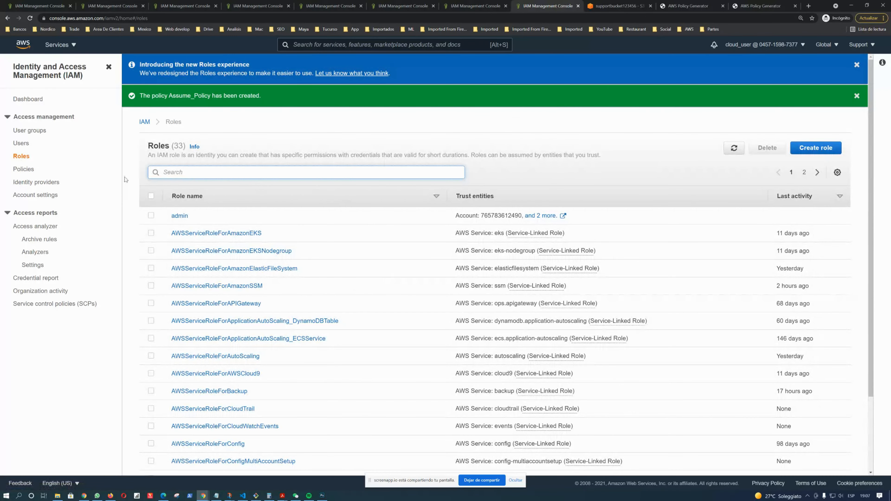
click(824, 151)
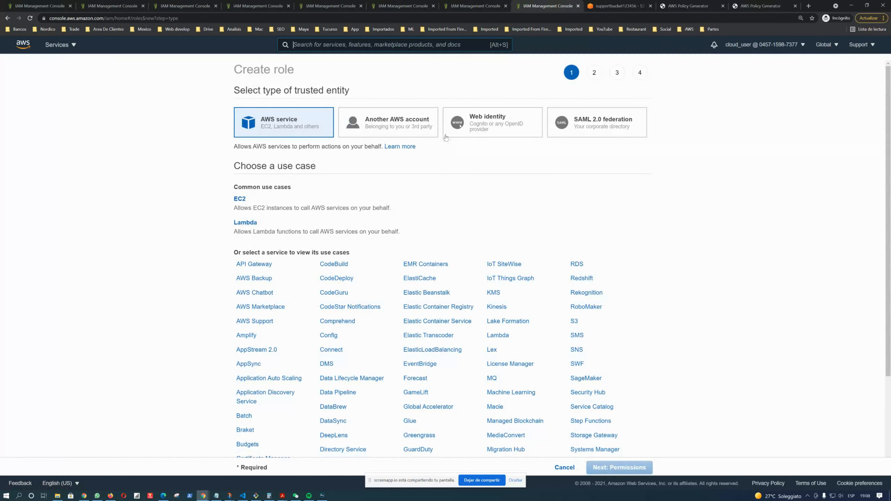
click(423, 131)
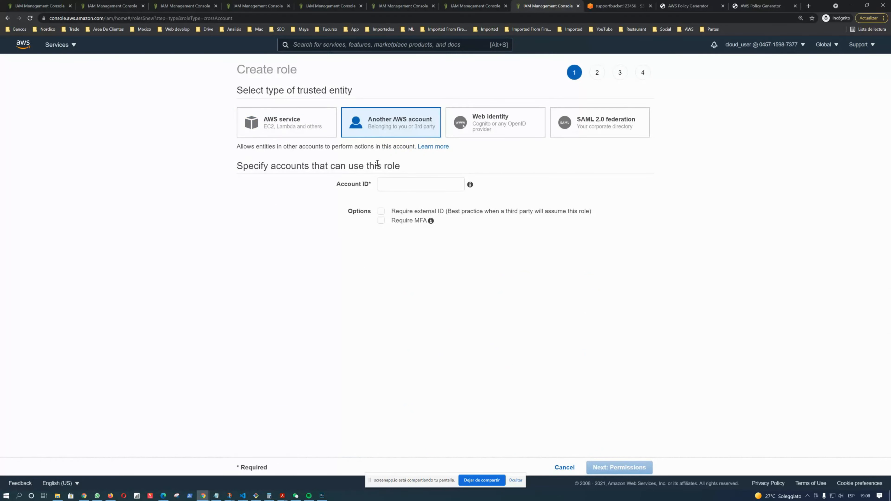
click(773, 45)
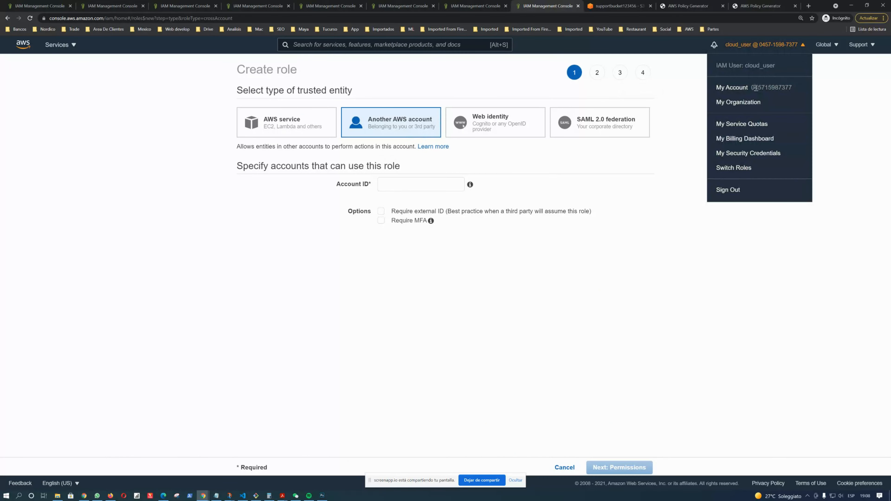
drag(752, 87, 795, 90)
key(ctrl+c)
click(420, 185)
key(ctrl+v)
click(621, 467)
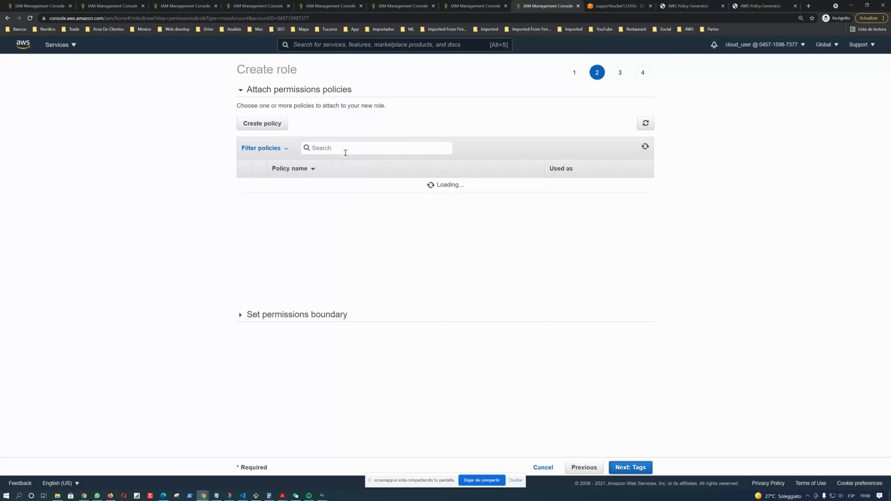
Attach Assume_Policy to the new role and advance to the role review page
text(Assume)
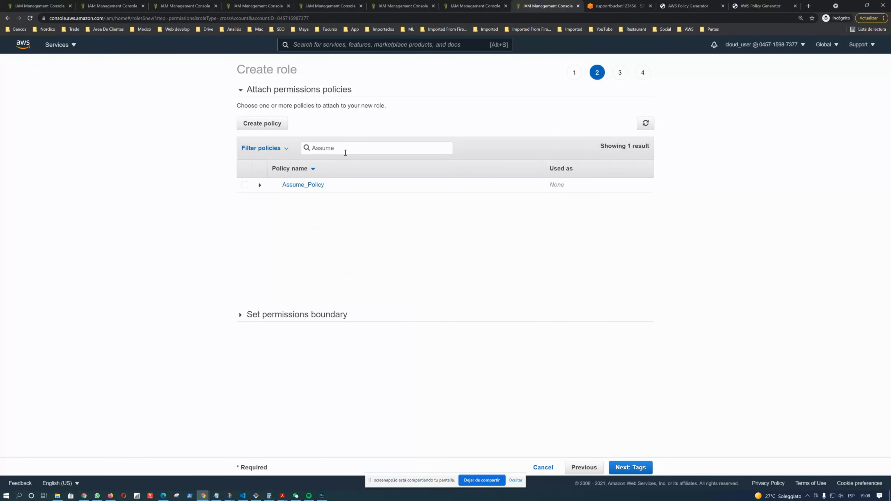
click(245, 185)
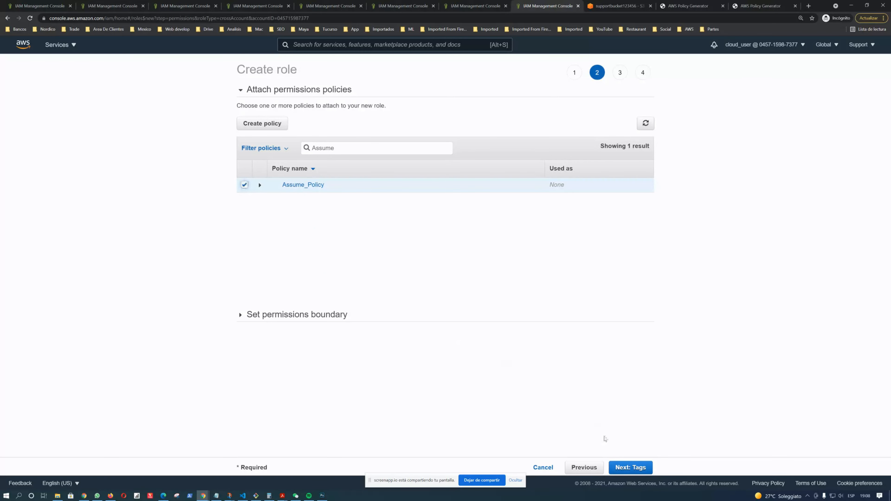
click(636, 473)
click(635, 468)
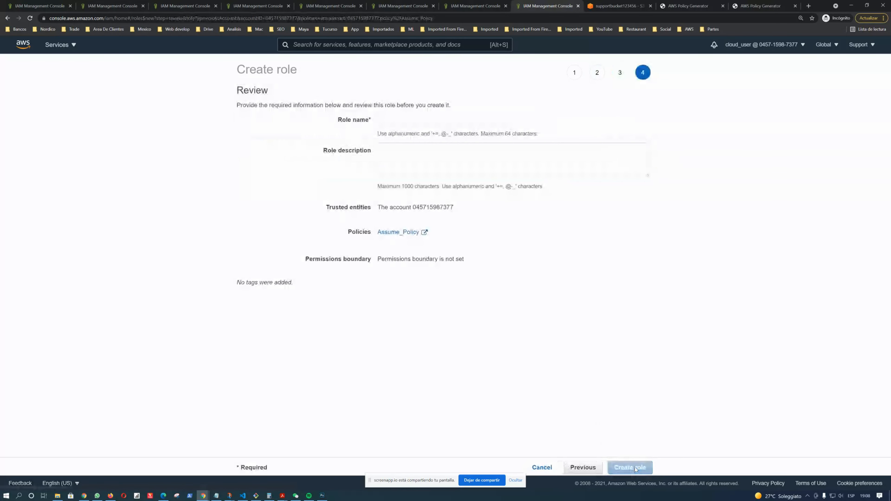
Name the role Assume_Role and create it
click(419, 120)
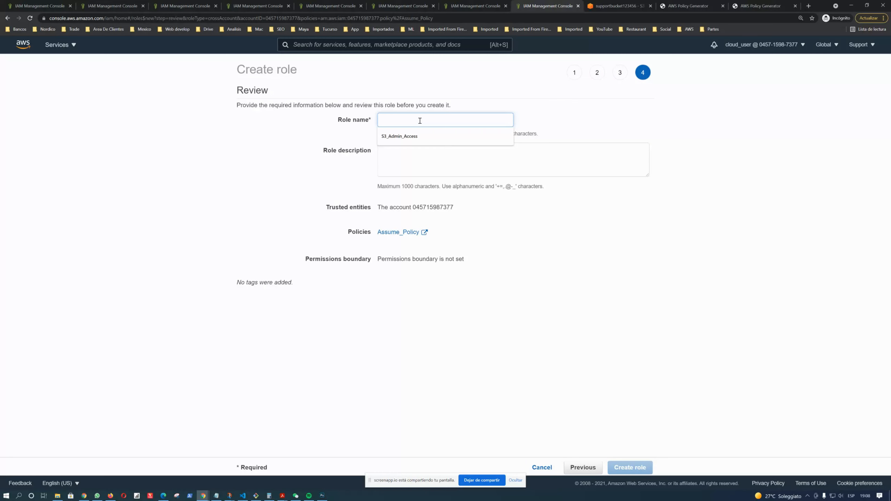
text(Assume_Role)
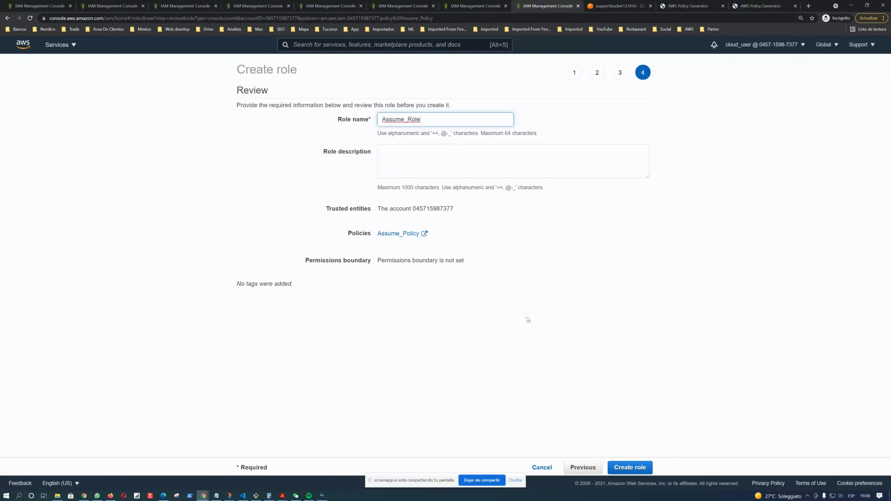
click(630, 468)
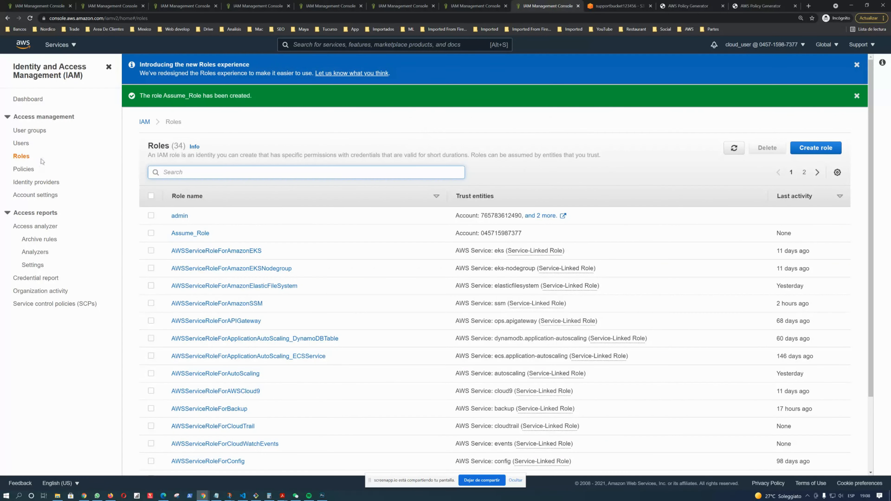
Review the IAM users list and the architecture diagram
click(24, 146)
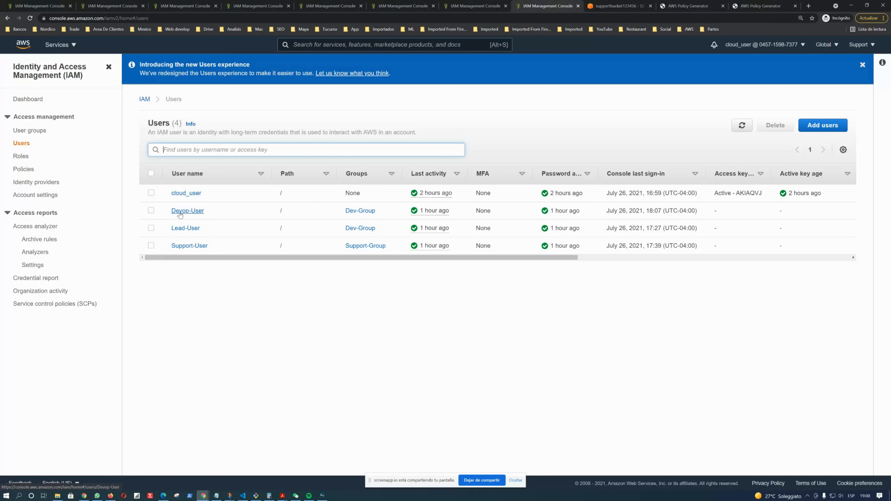
text(z)
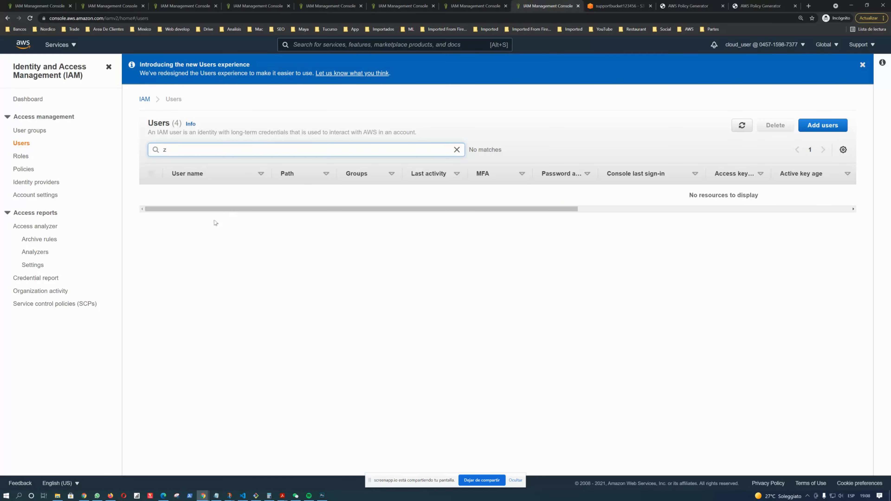
key(BackSpace)
key(alt+Tab)
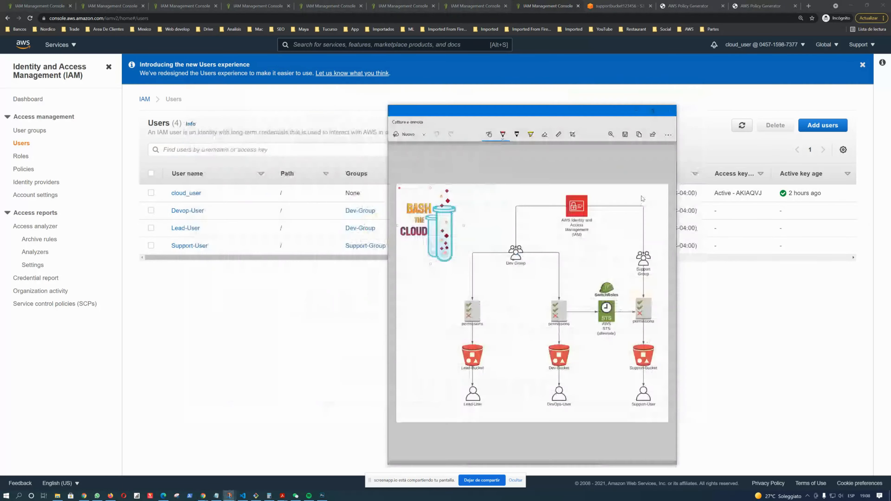
click(638, 199)
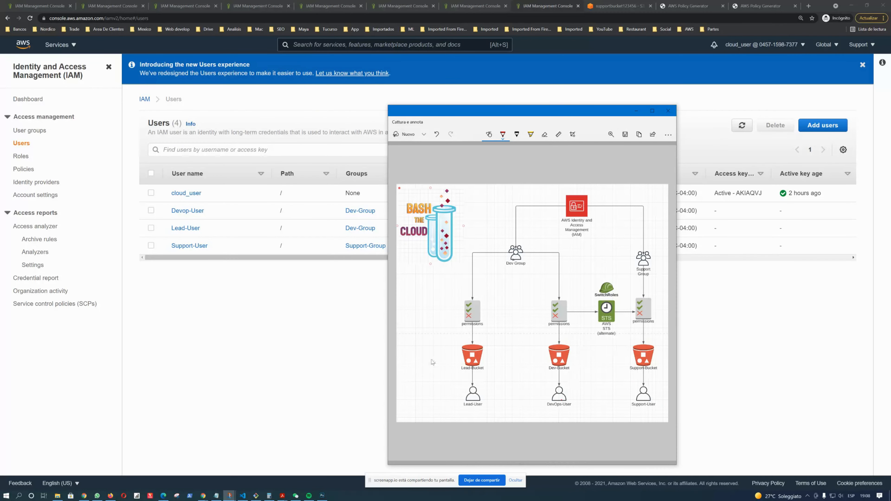
click(315, 312)
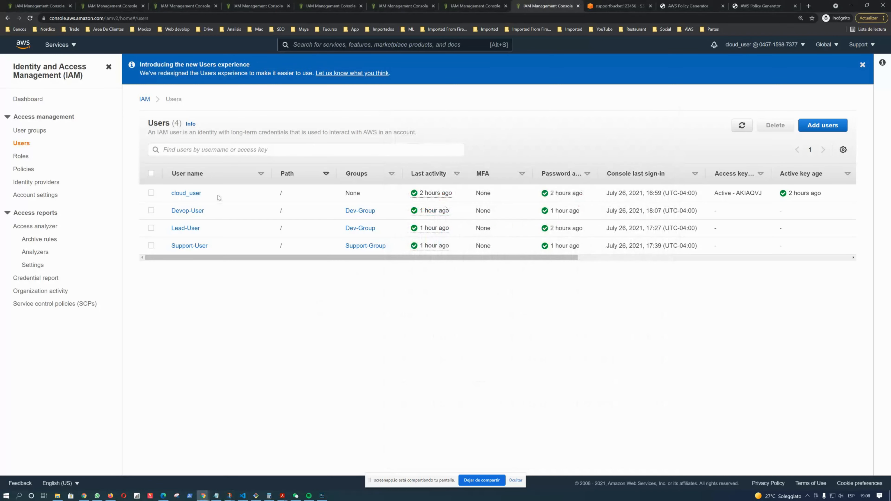
Attach the existing Assume_Policy policy directly to Devop-User
click(192, 212)
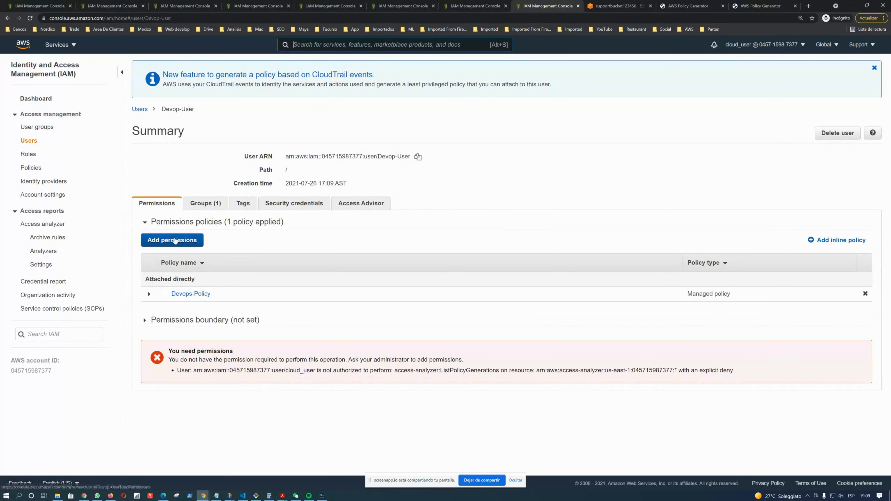
click(175, 241)
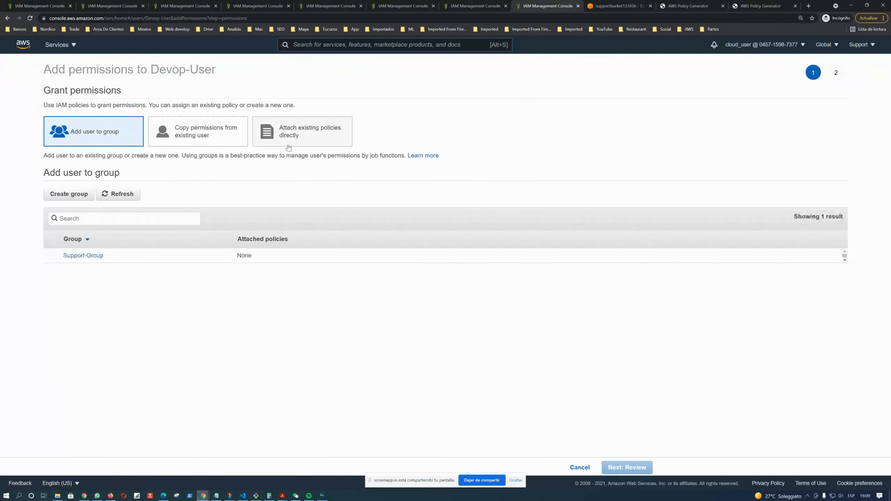
click(310, 140)
click(162, 183)
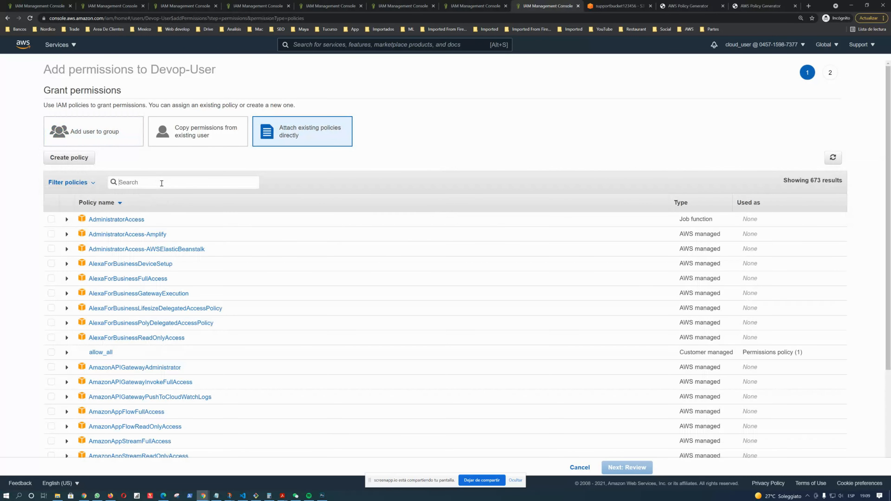
text(ro)
text(assume)
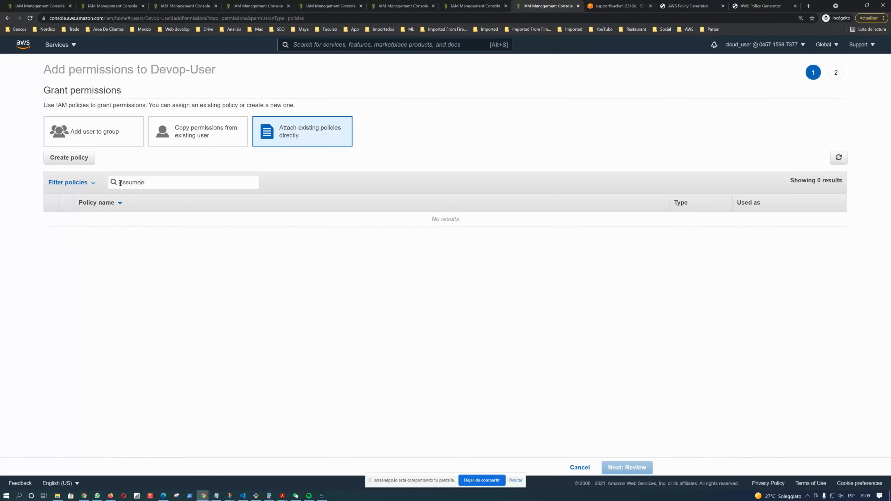
text(_Role)
drag(157, 182, 36, 178)
text(Assum)
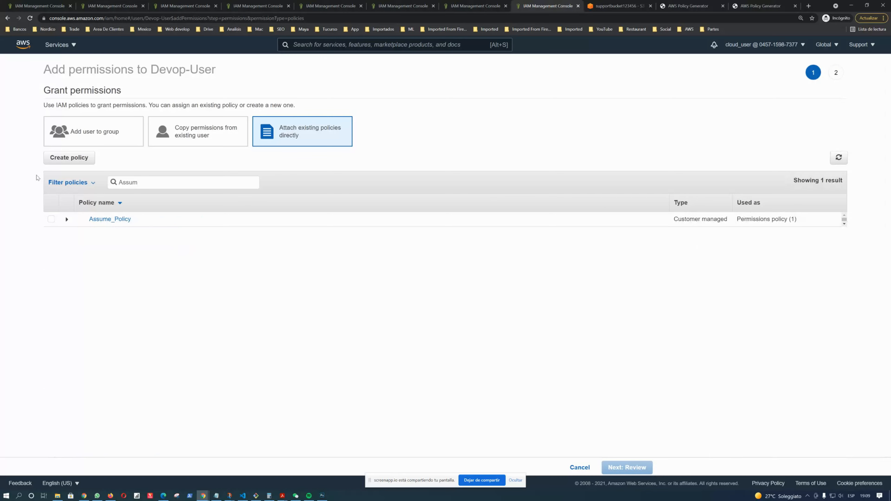
click(51, 219)
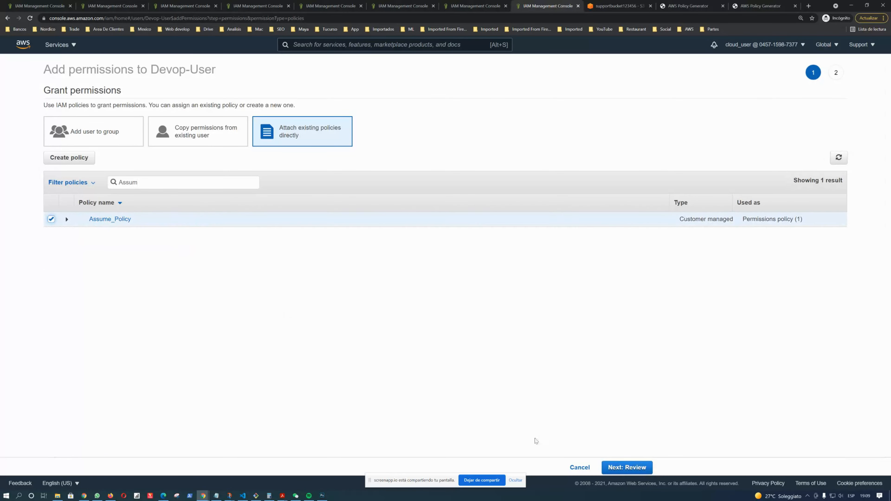
click(628, 470)
click(631, 469)
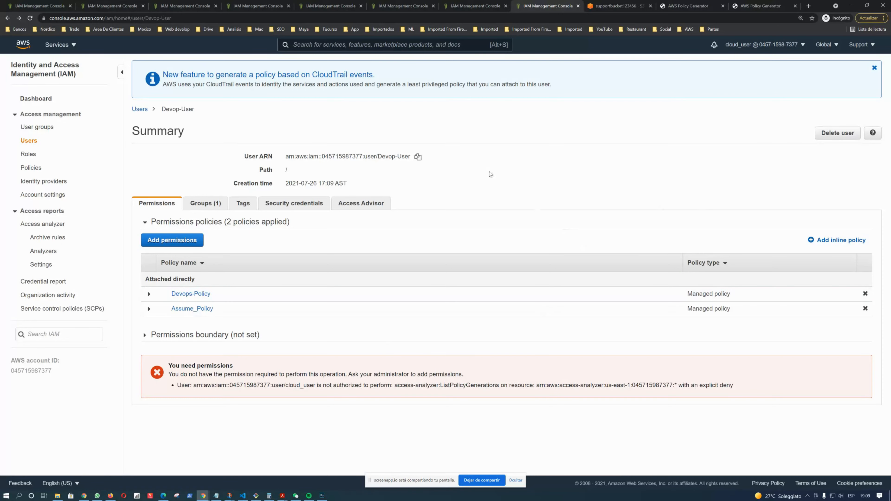
Switch to the browser window signed in as Devop-User, opening and cancelling the Switch Role page
key(alt+Tab)
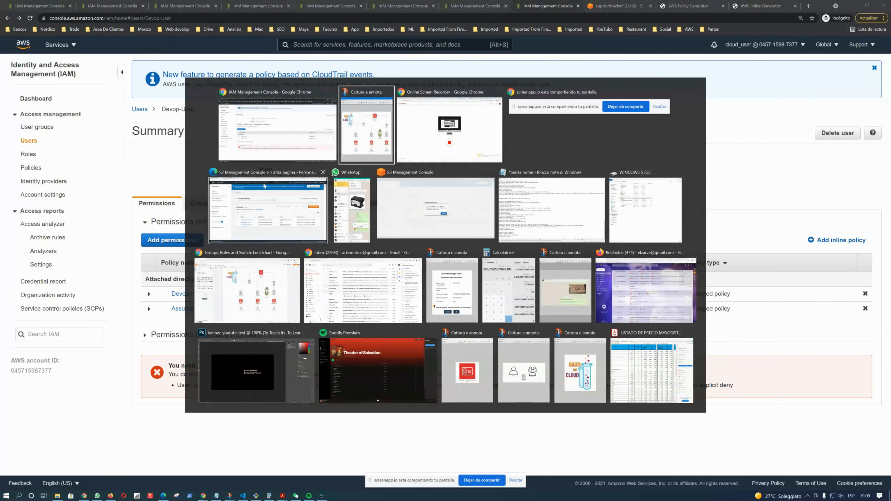
click(269, 208)
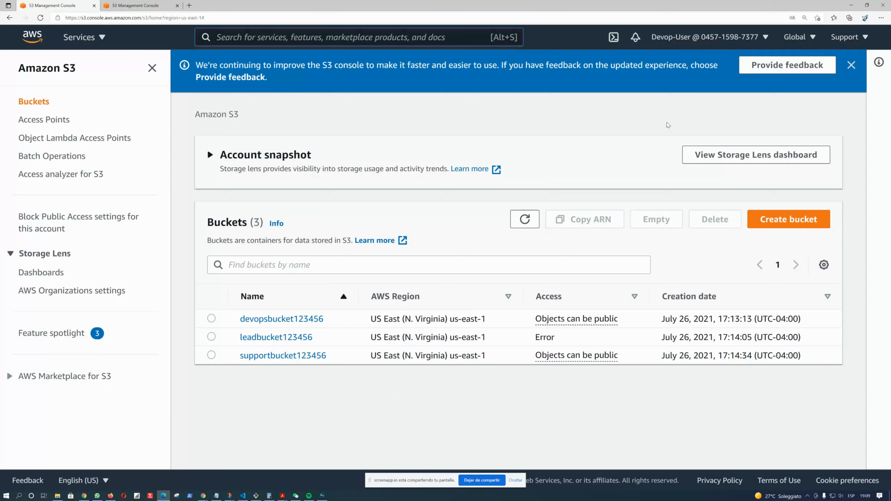
click(728, 45)
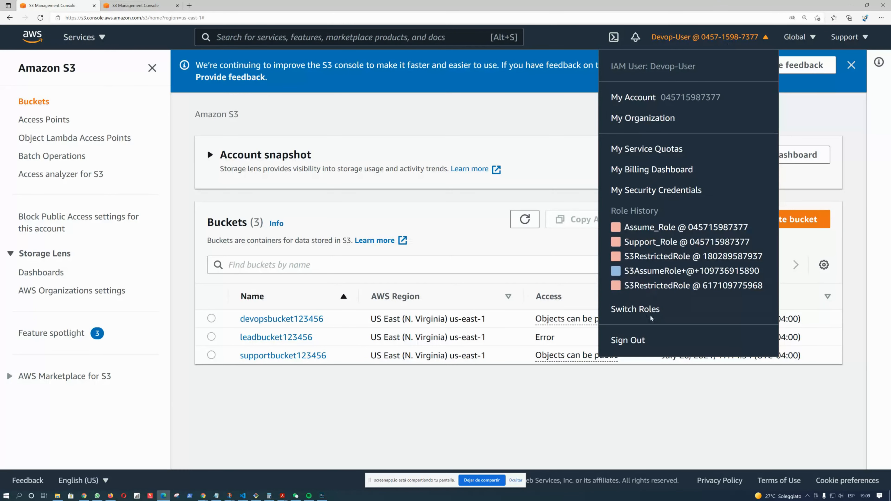
click(635, 309)
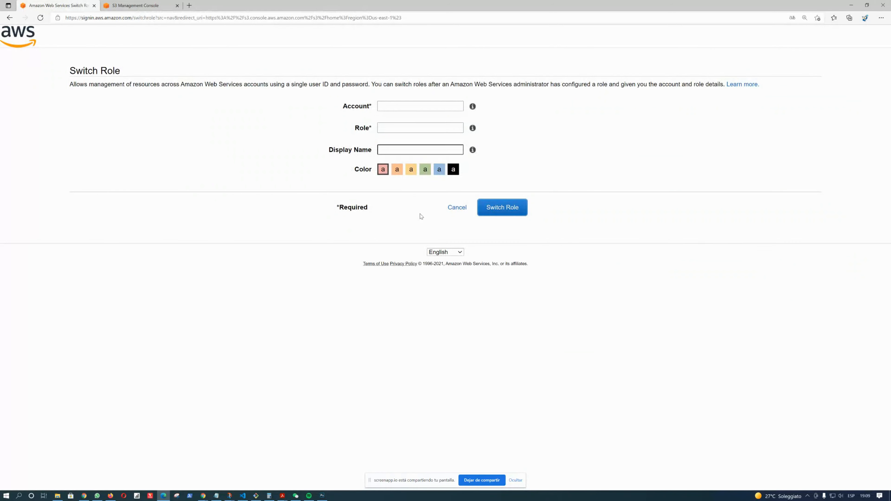
click(457, 208)
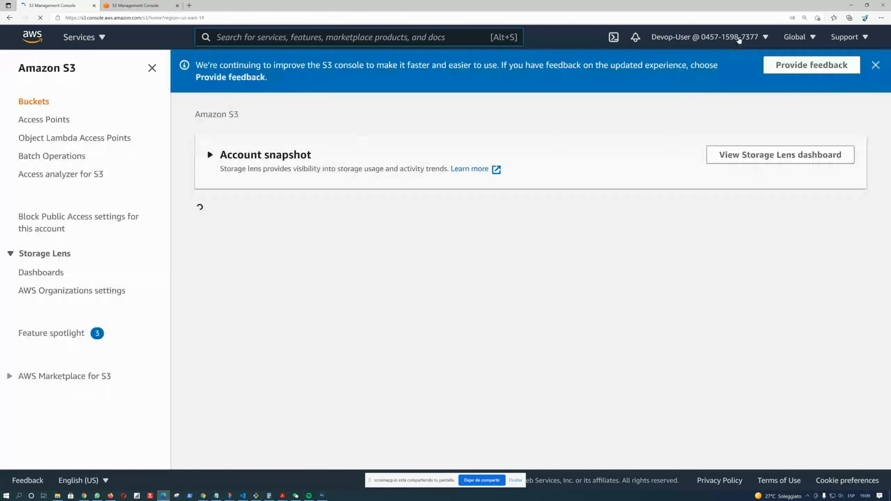
Copy this account's ID and enter it with the role Assume_Role in the Switch Role form
click(739, 38)
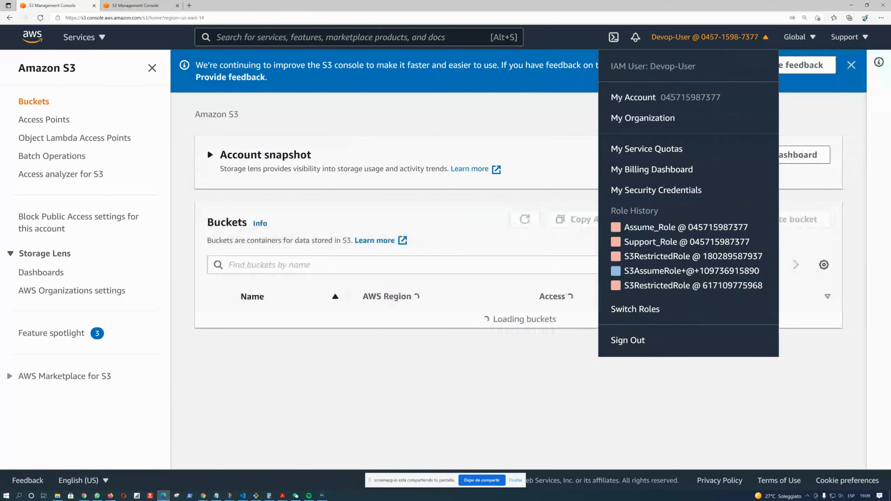
drag(661, 98, 730, 101)
key(ctrl+c)
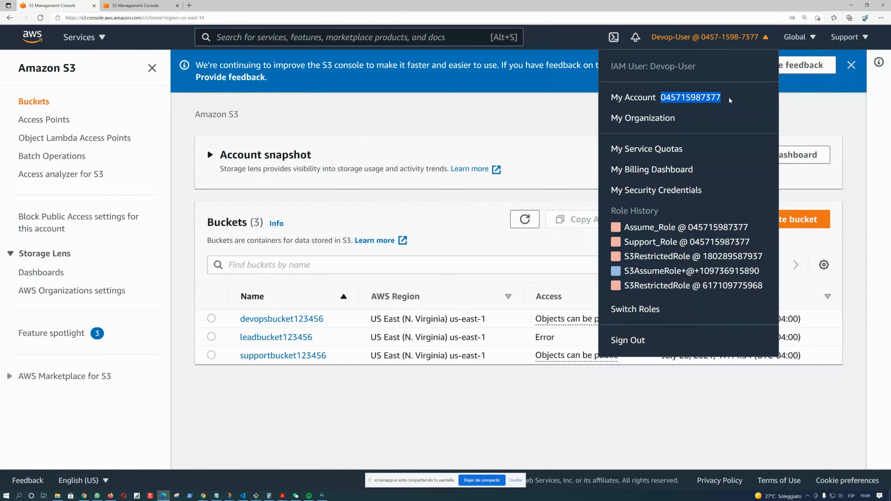
click(636, 320)
click(399, 102)
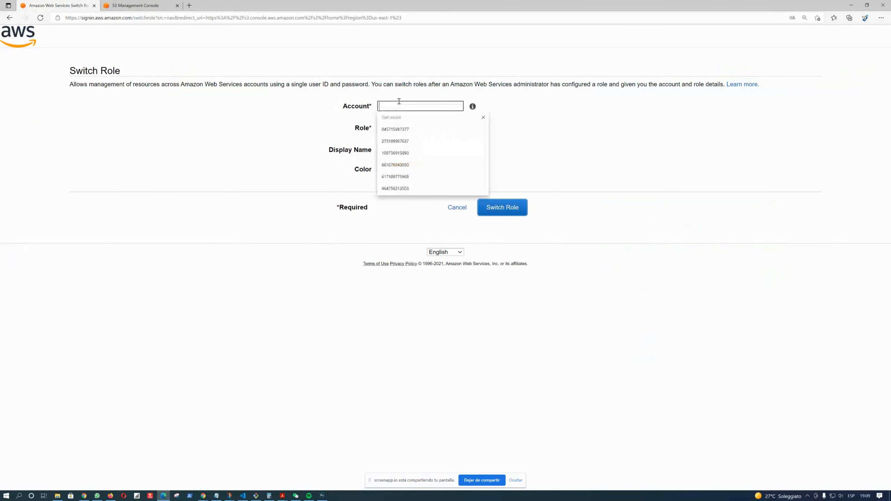
key(ctrl+v)
click(407, 128)
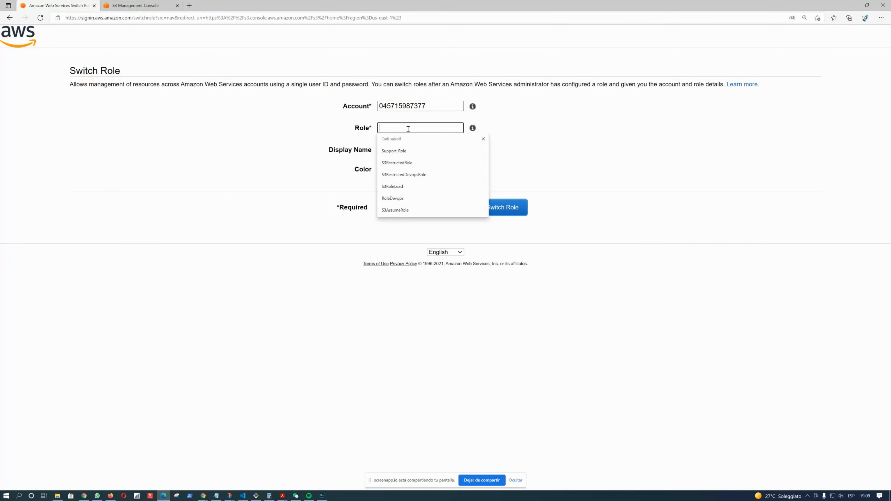
text(As)
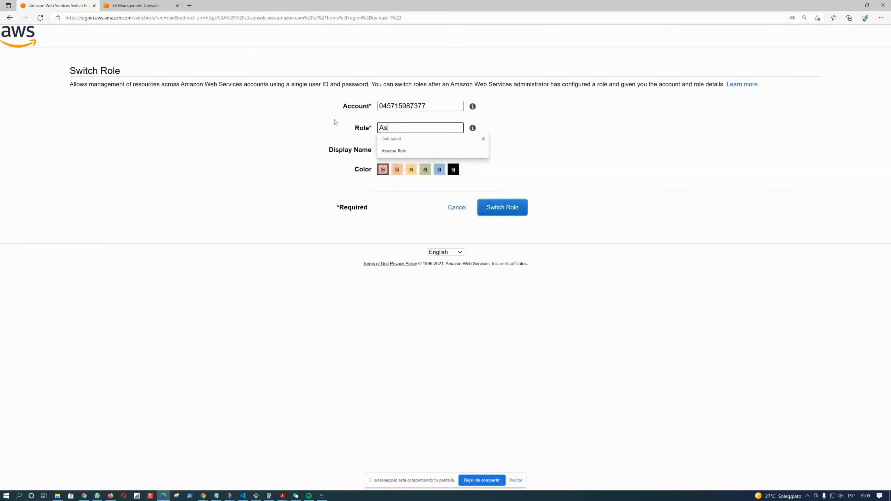
text(sume_Role)
key(Tab)
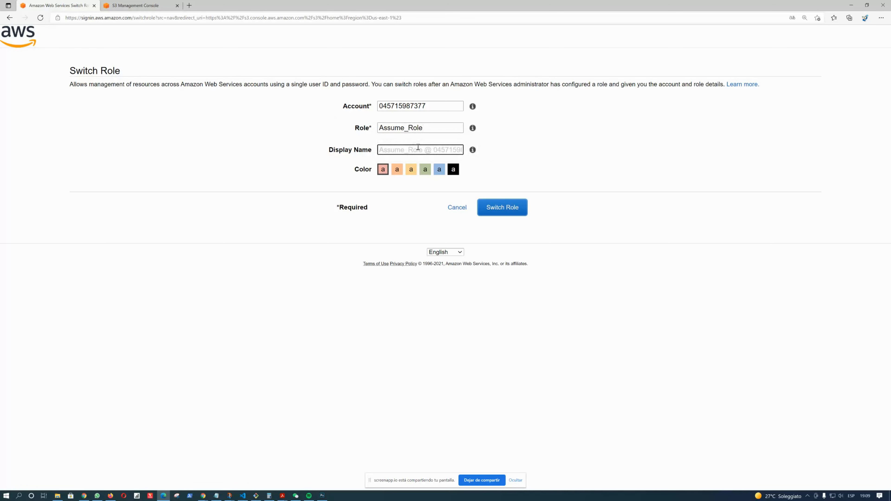
Pick the blue display colour and switch to Assume_Role
text(Assume)
key(BackSpace)
key(BackSpace)
key(BackSpace)
key(BackSpace)
key(BackSpace)
key(BackSpace)
click(439, 174)
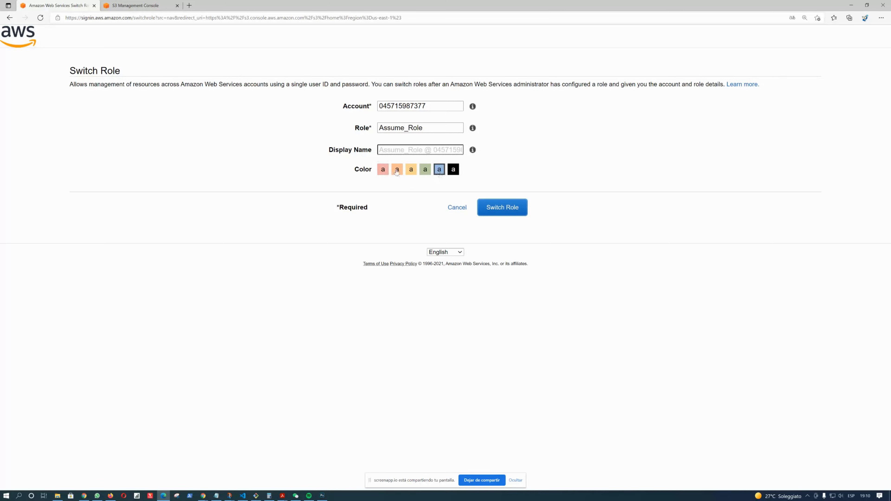
click(512, 207)
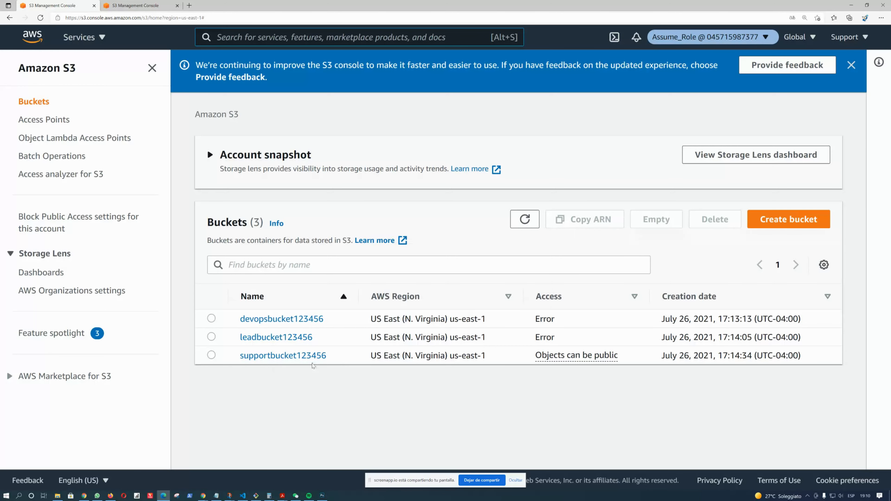
Open supportbucket123456 and browse its properties as the assumed role
click(291, 361)
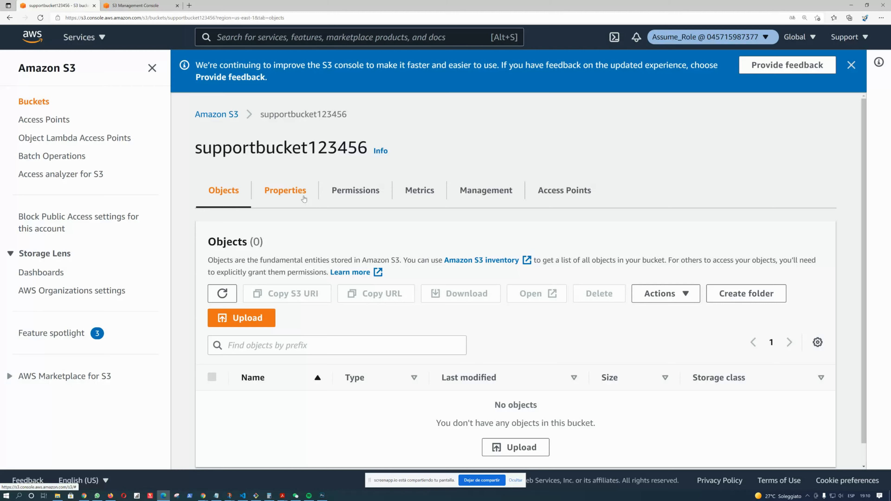
click(297, 197)
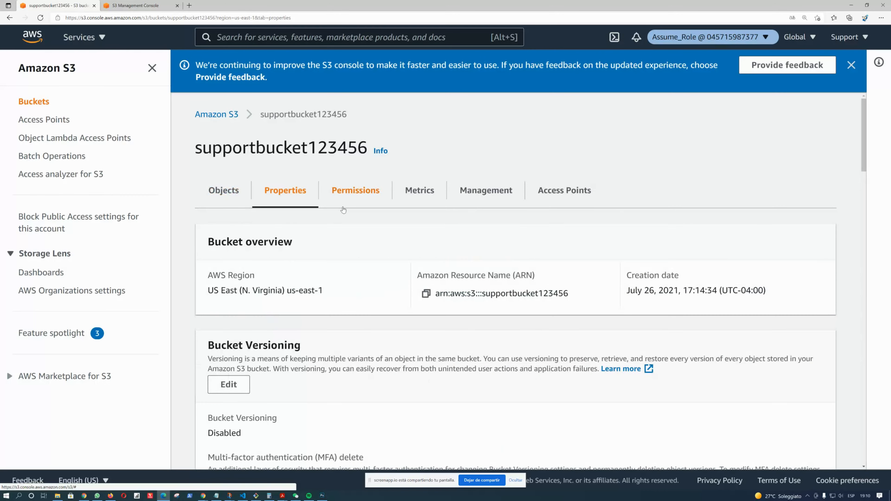
scroll(533, 244, down, 10)
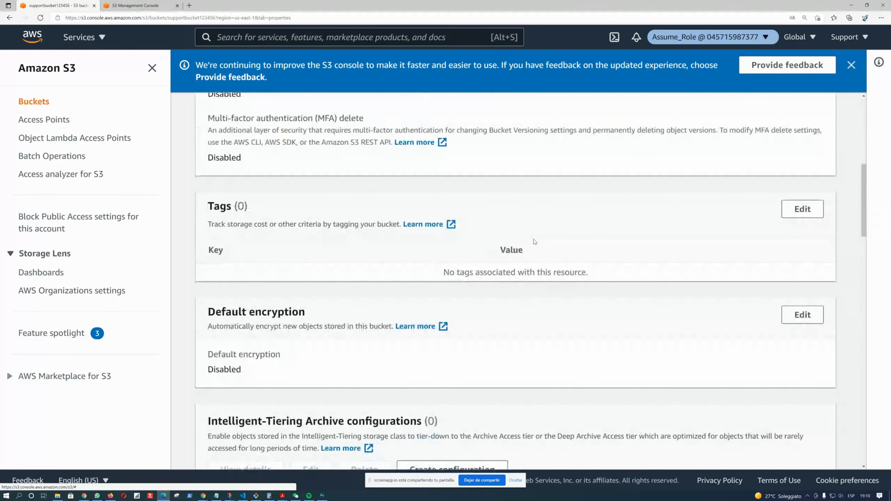
Examine the STS switch-roles section of the architecture diagram, then return to the bucket properties
key(alt+Tab)
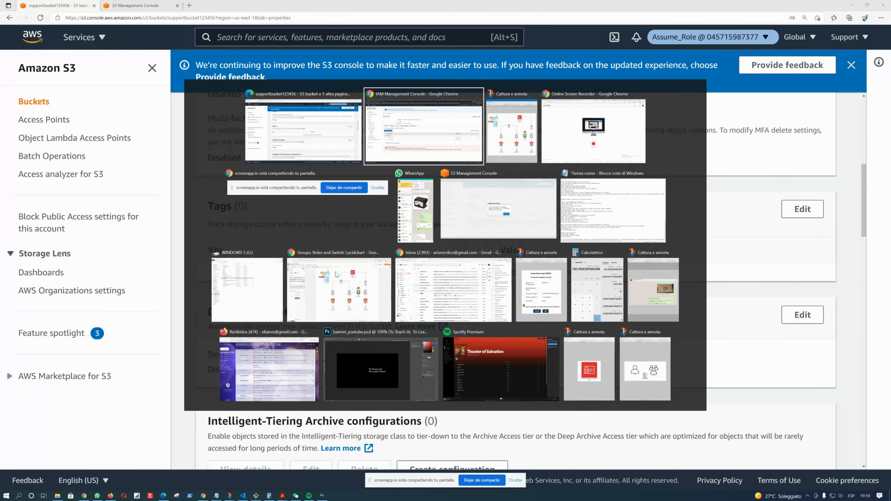
click(355, 282)
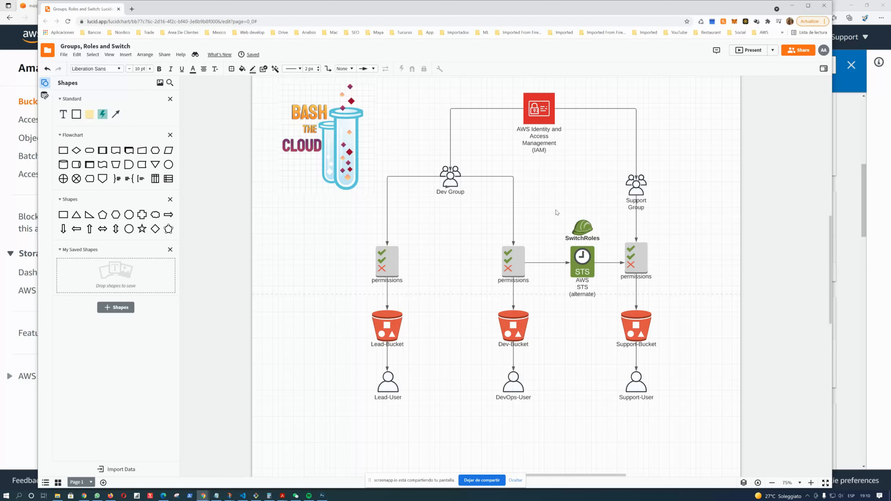
drag(545, 201, 614, 319)
click(676, 276)
drag(552, 213, 606, 316)
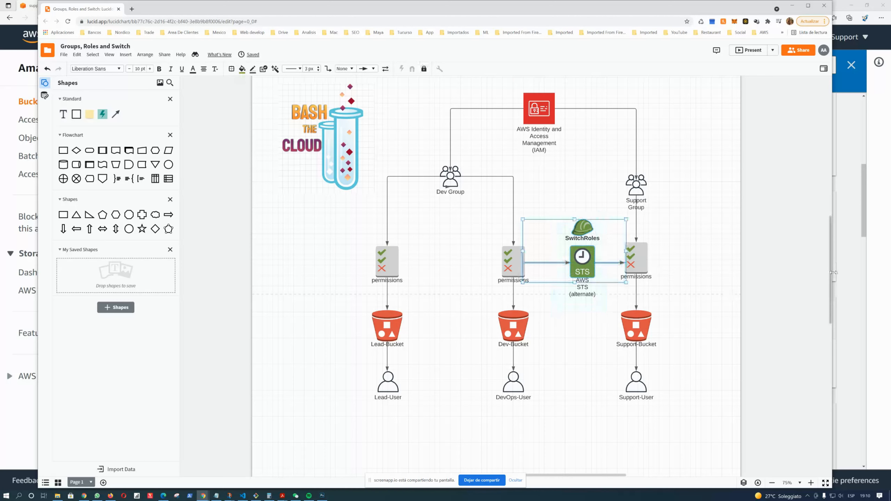
click(859, 262)
scroll(540, 270, up, 5)
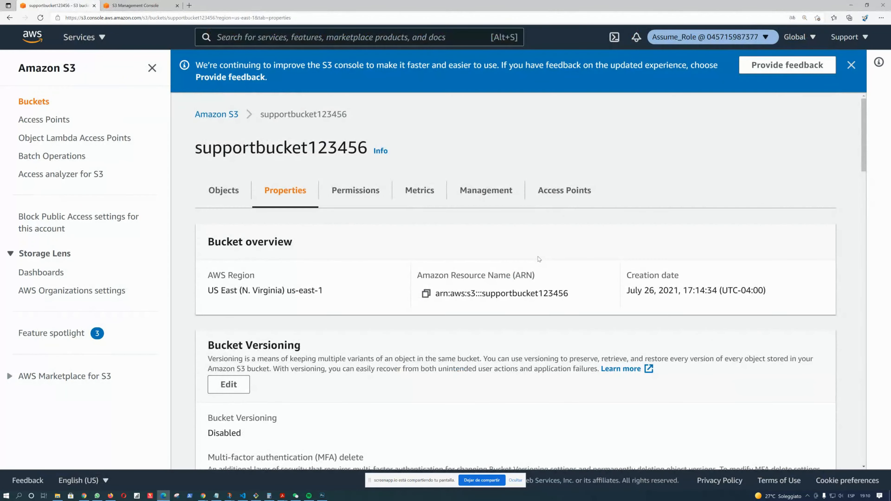
Leave the assumed Assume_Role and return to the Devop-User identity in the S3 console
click(686, 39)
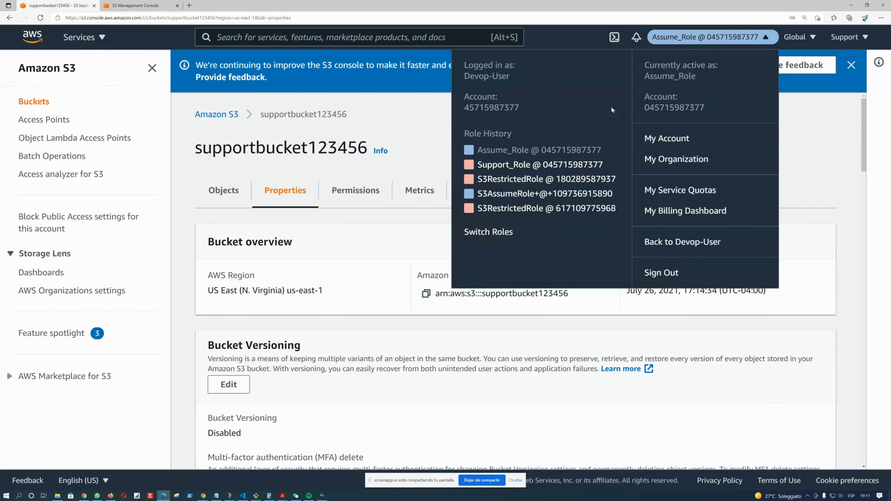
click(499, 233)
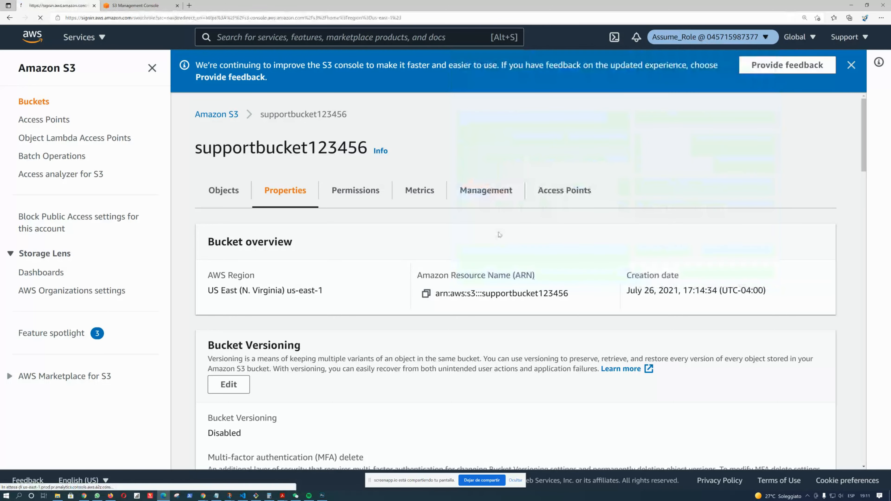
click(457, 207)
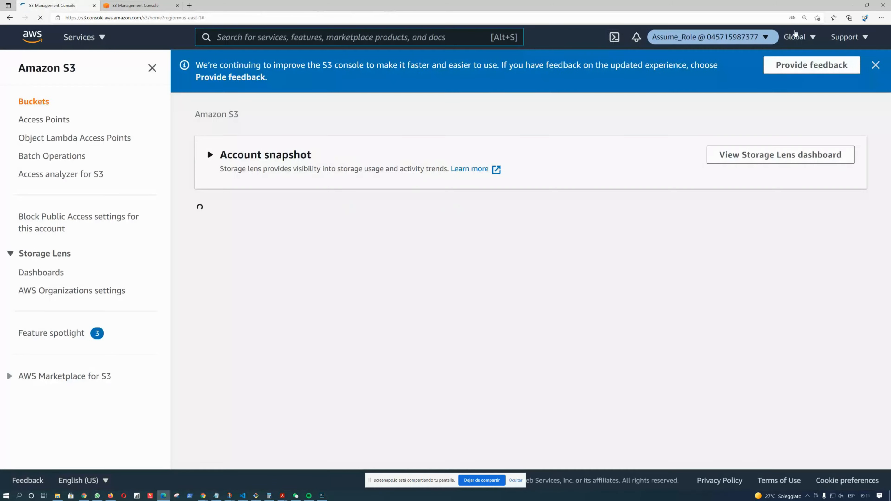
click(759, 38)
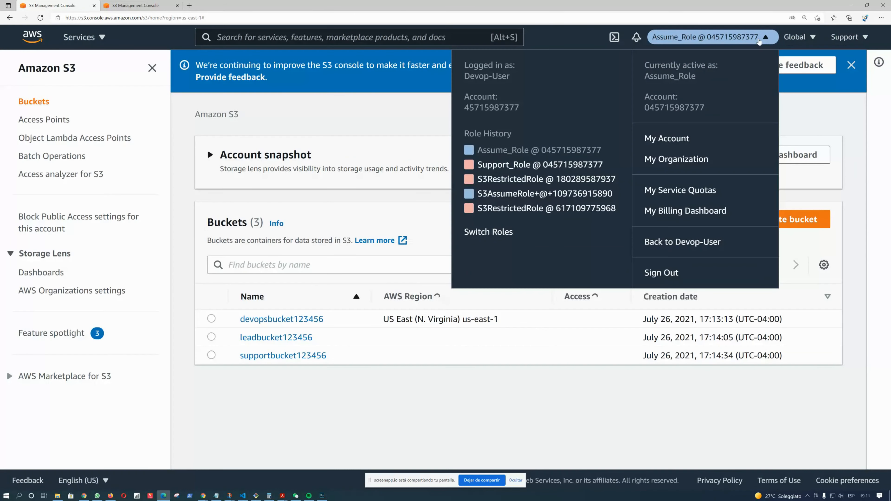
click(681, 250)
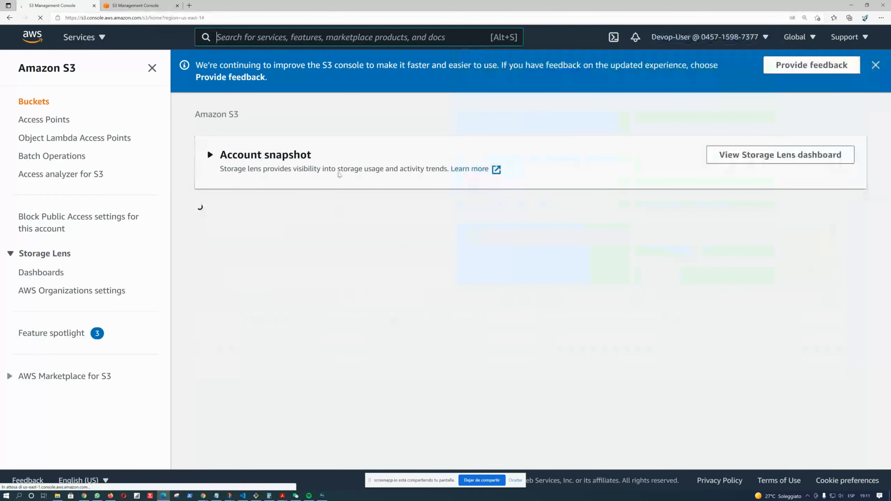
Switch to the Groups, Roles and Switch diagram in Lucidchart to review the architecture
key(alt+Tab)
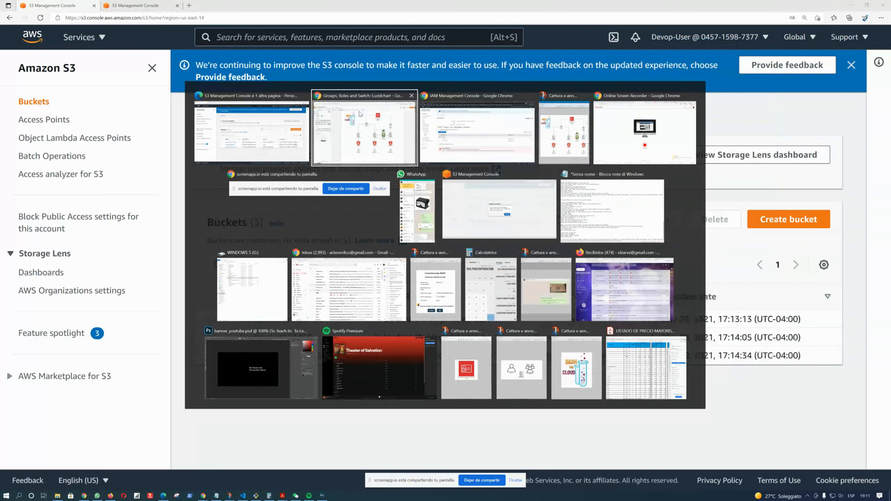
click(561, 140)
key(alt+Tab)
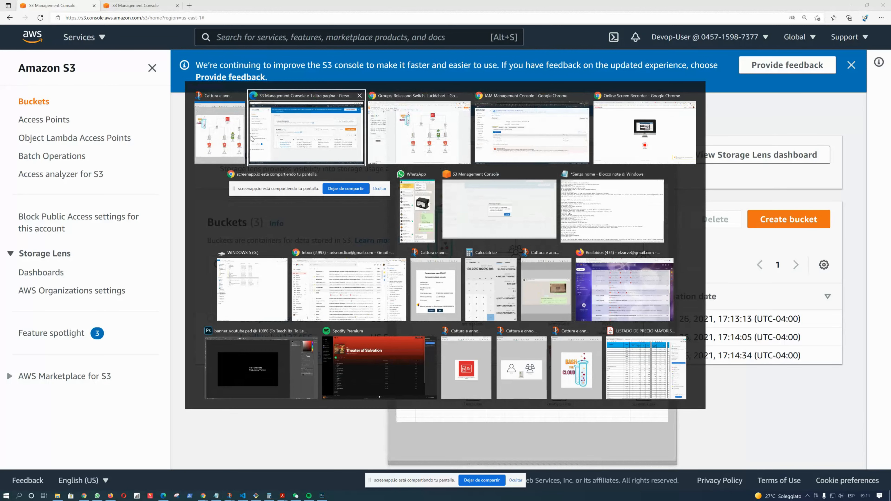
click(407, 121)
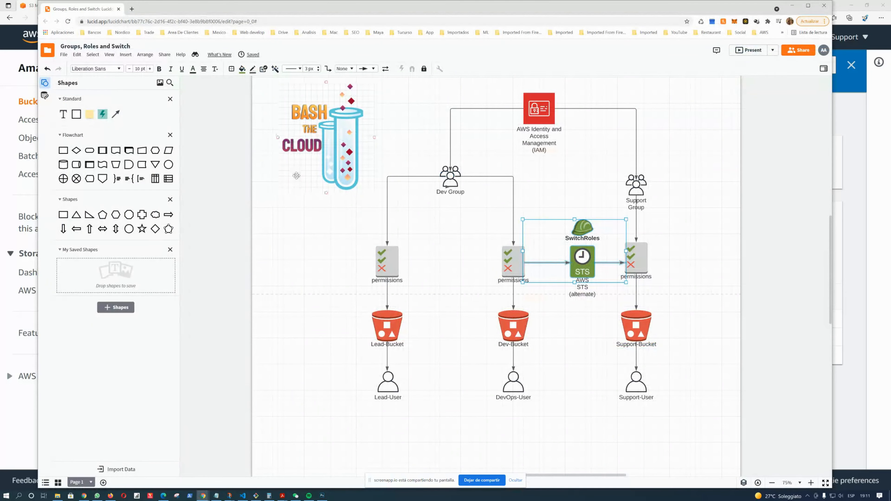